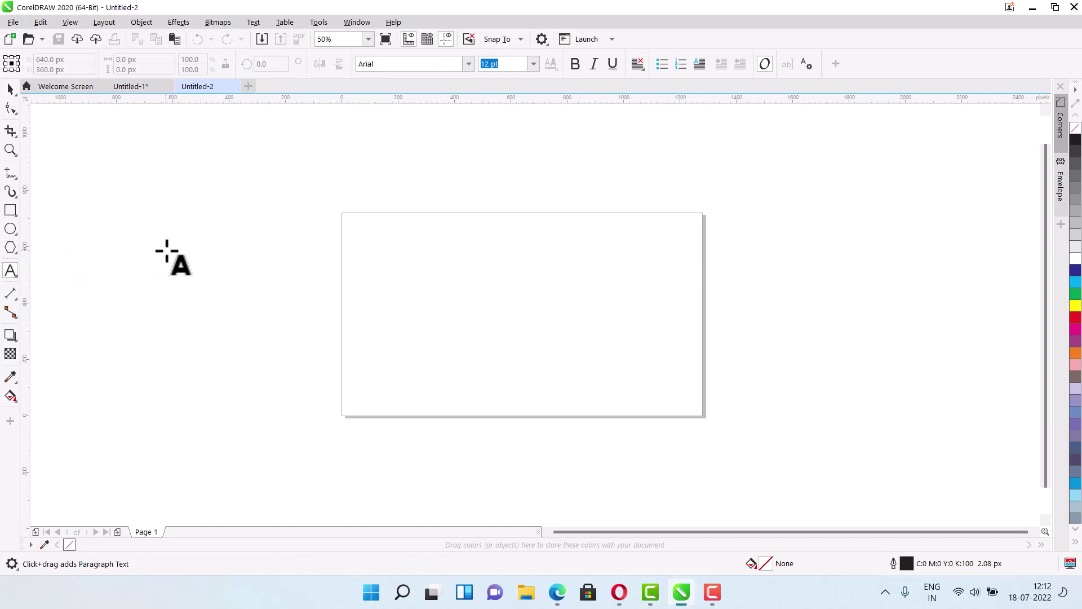
- Browse CorelDRAW's installed fonts list from the Text property bar's font box
{"action": "left_click", "coordinate": [468, 64]}
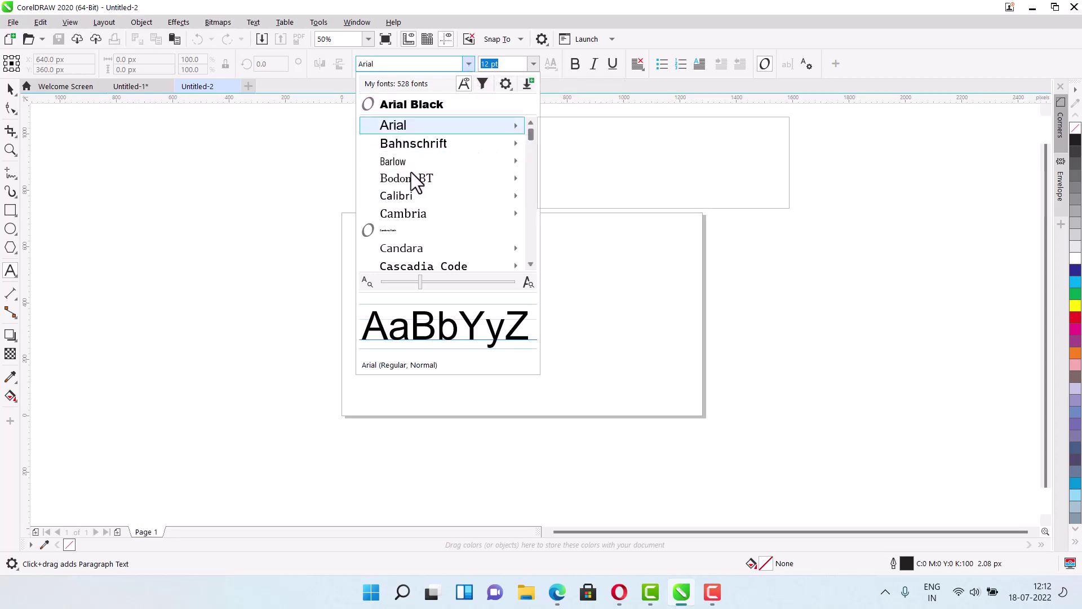
{"action": "scroll", "coordinate": [416, 208], "scroll_direction": "down", "scroll_amount": 1}
{"action": "scroll", "coordinate": [420, 217], "scroll_direction": "down", "scroll_amount": 2}
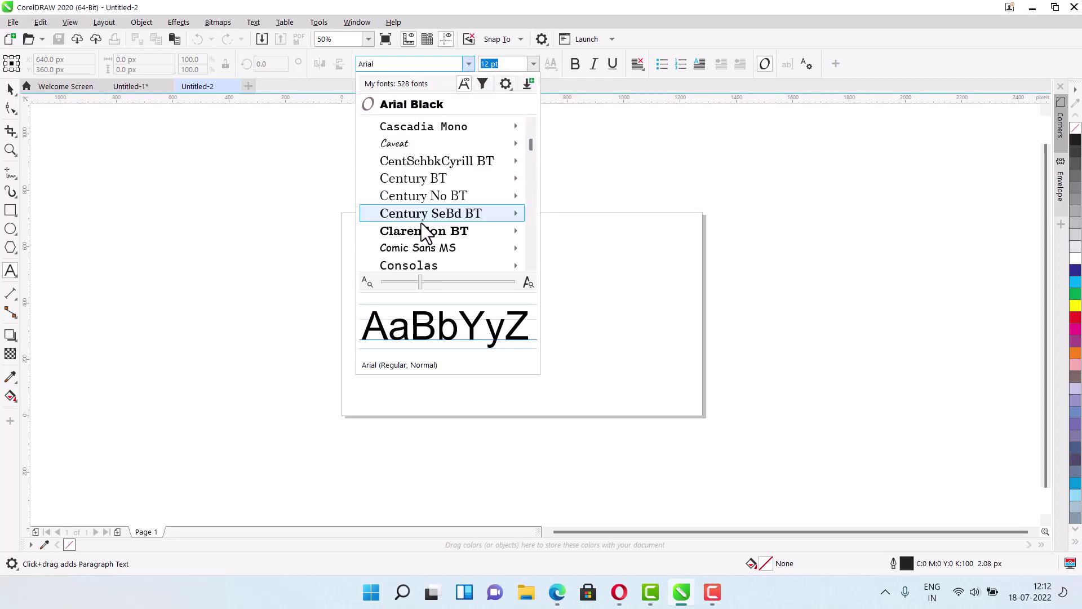
{"action": "scroll", "coordinate": [421, 226], "scroll_direction": "down", "scroll_amount": 3}
{"action": "scroll", "coordinate": [423, 232], "scroll_direction": "down", "scroll_amount": 4}
{"action": "scroll", "coordinate": [424, 235], "scroll_direction": "down", "scroll_amount": 4}
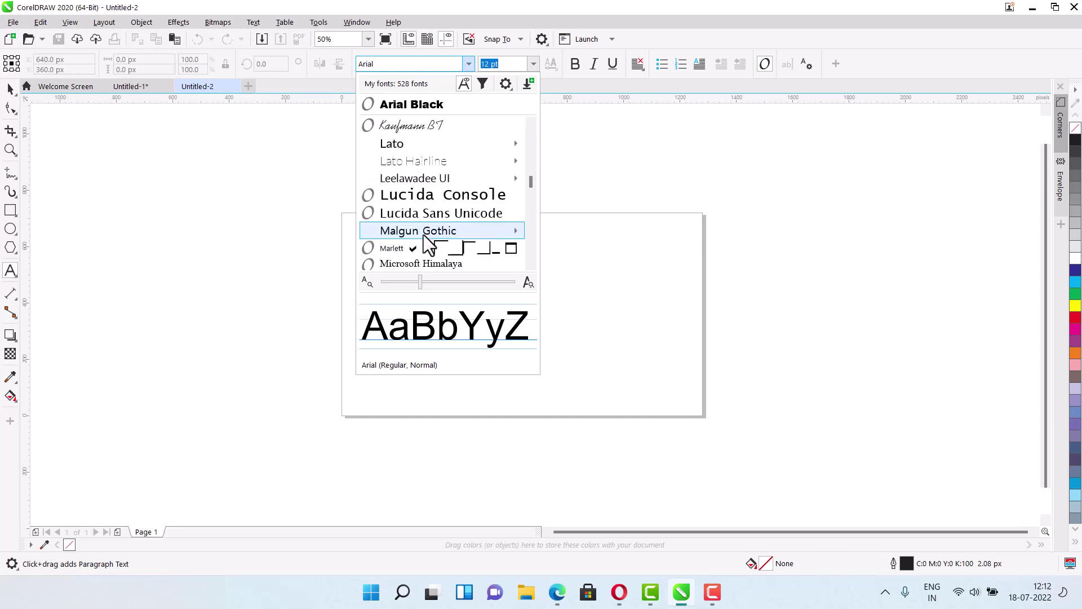
{"action": "scroll", "coordinate": [424, 234], "scroll_direction": "down", "scroll_amount": 4}
{"action": "scroll", "coordinate": [424, 234], "scroll_direction": "down", "scroll_amount": 6}
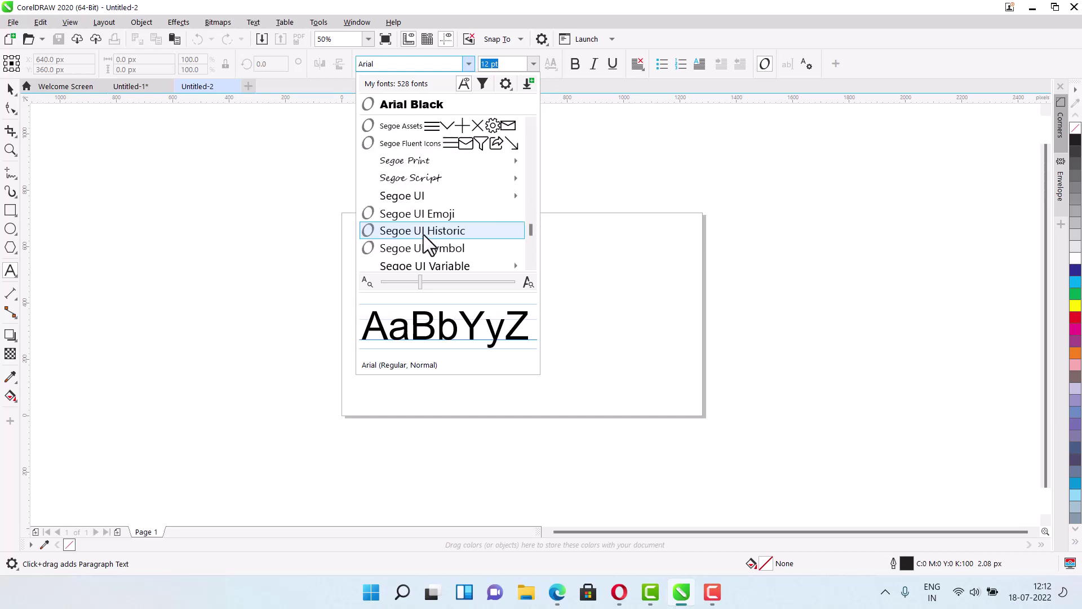
{"action": "scroll", "coordinate": [424, 235], "scroll_direction": "down", "scroll_amount": 1}
{"action": "scroll", "coordinate": [424, 238], "scroll_direction": "down", "scroll_amount": 6}
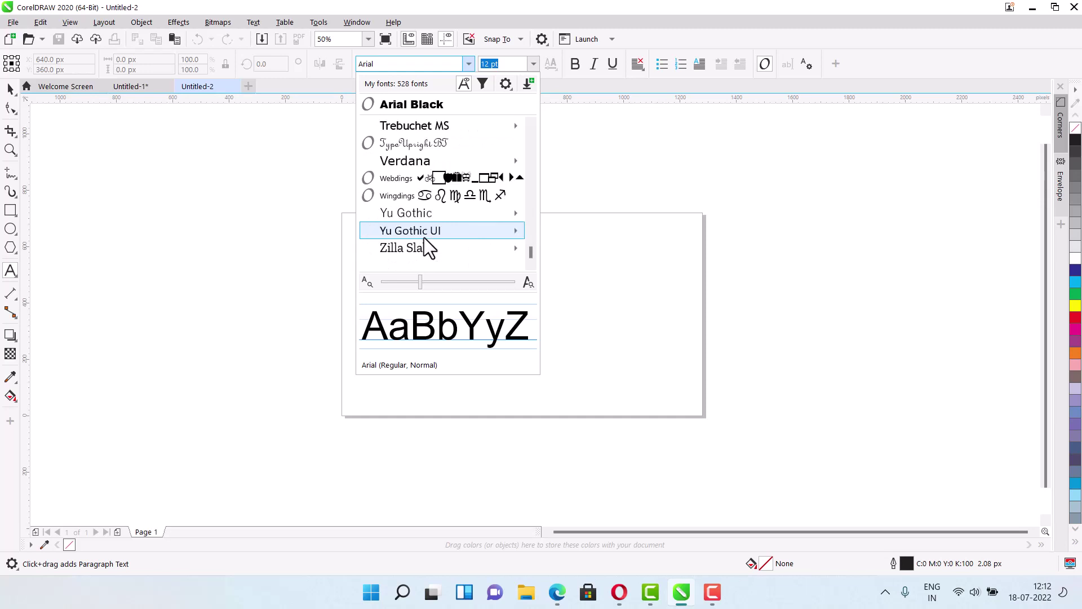
{"action": "scroll", "coordinate": [429, 219], "scroll_direction": "up", "scroll_amount": 1}
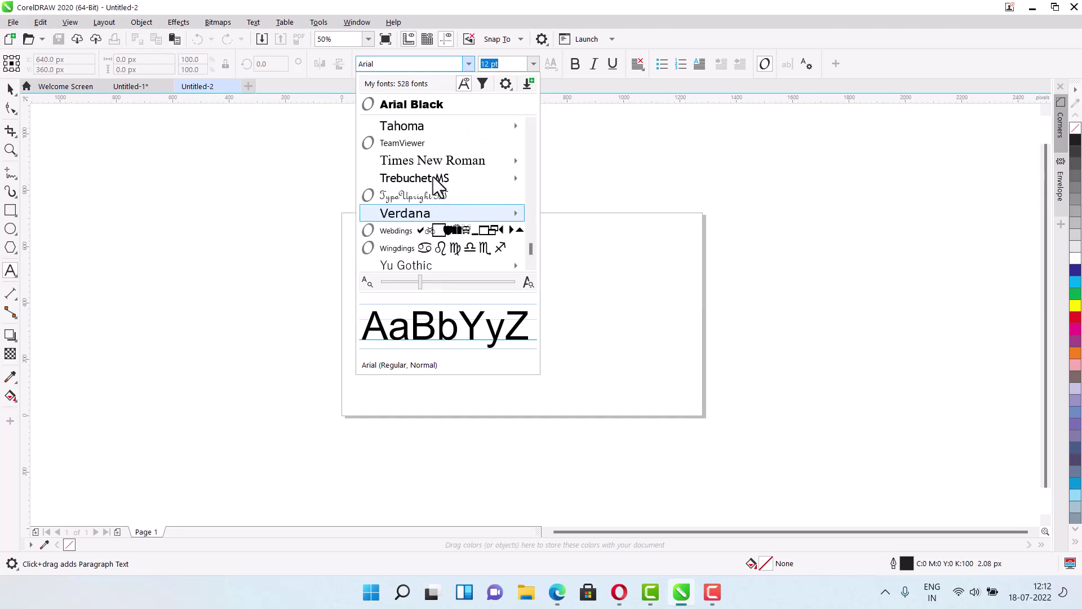
{"action": "scroll", "coordinate": [433, 169], "scroll_direction": "up", "scroll_amount": 20}
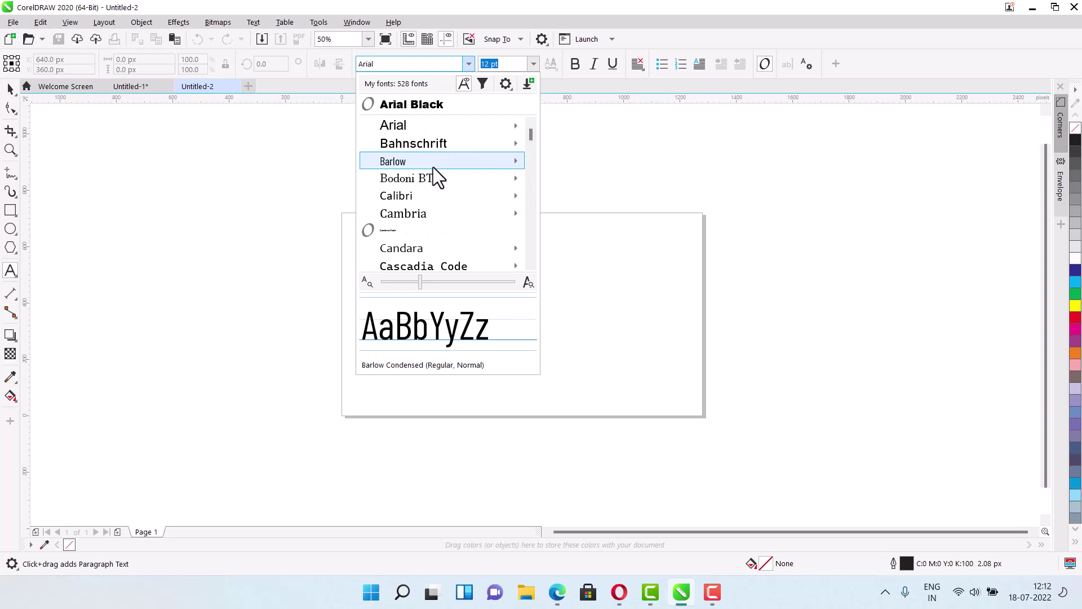
{"action": "mouse_move", "coordinate": [573, 151]}
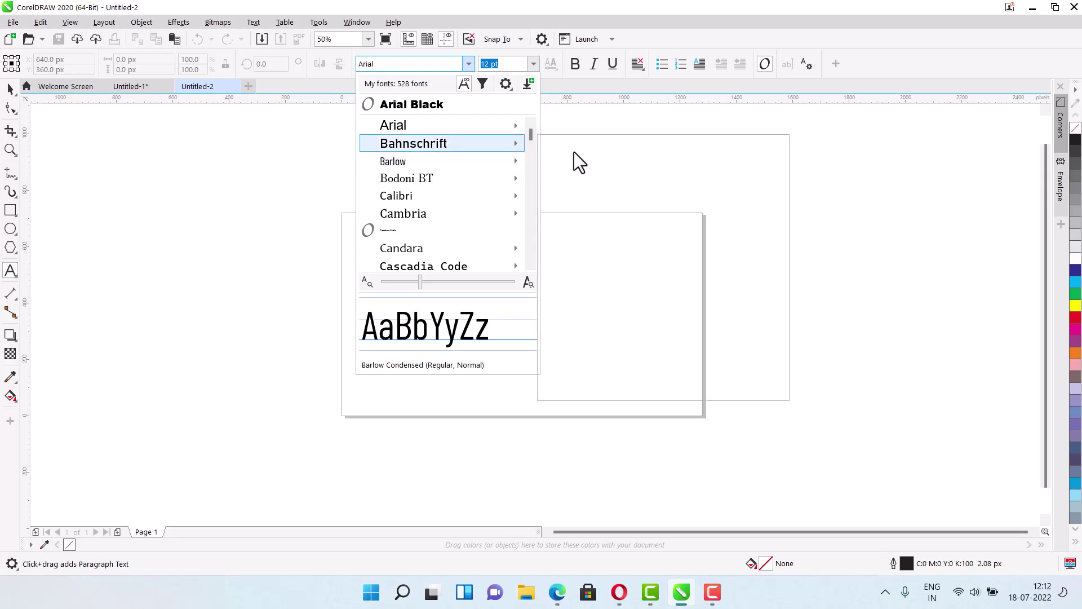
- Close the font list, then go to trbahadurpur.in in Microsoft Edge
{"action": "left_click", "coordinate": [293, 181]}
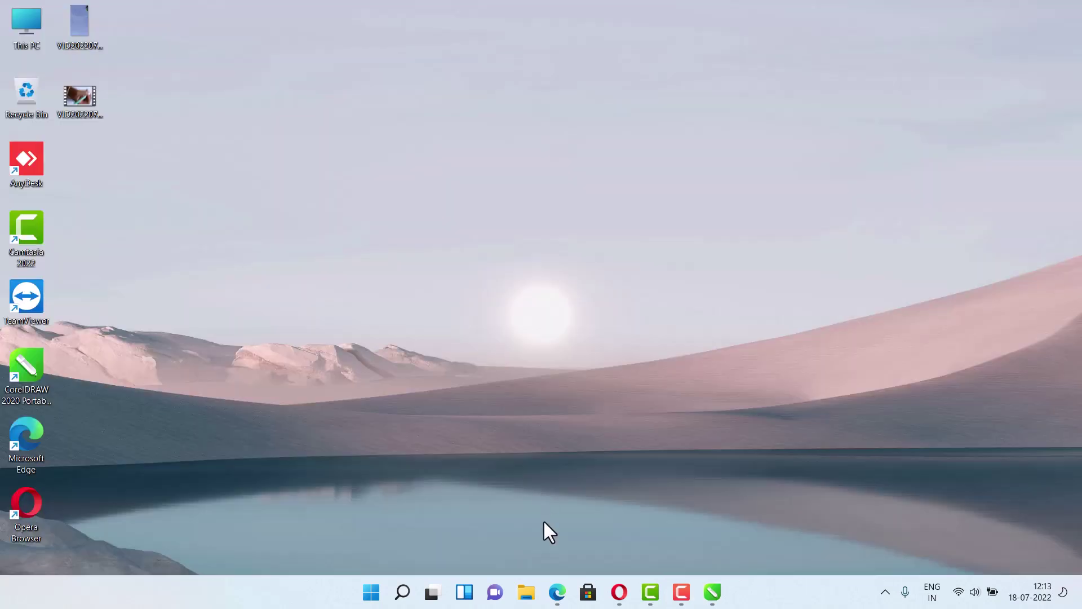
{"action": "left_click", "coordinate": [565, 599]}
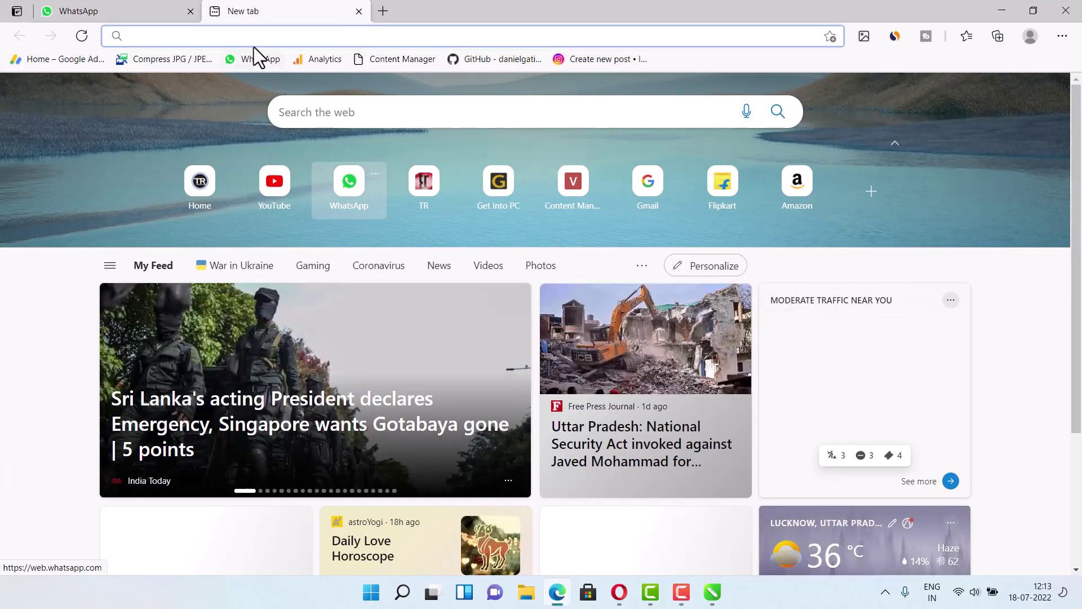
{"action": "left_click", "coordinate": [271, 36]}
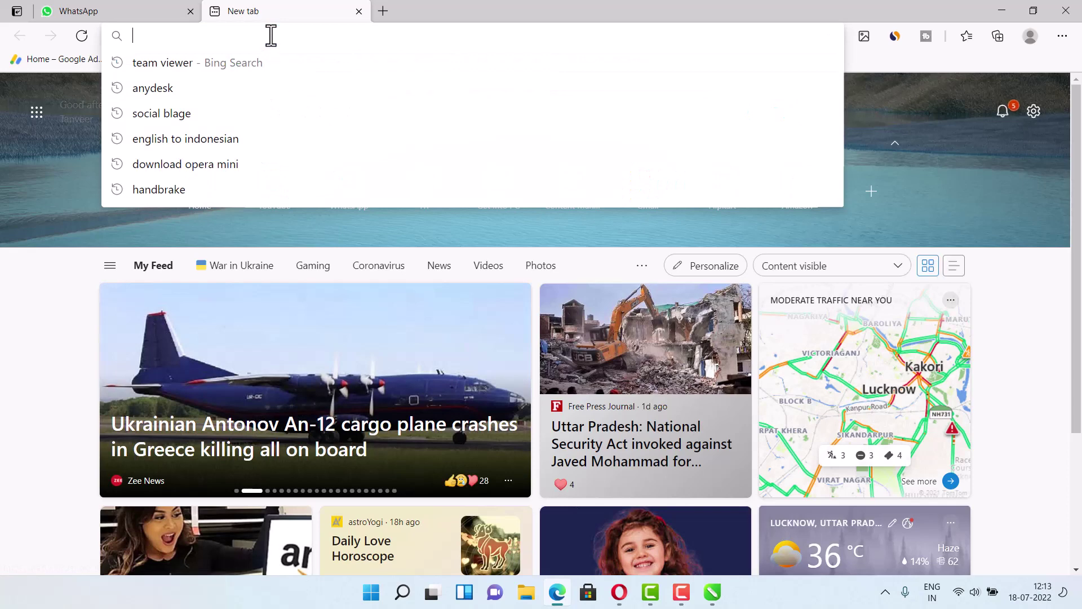
{"action": "type", "text": "trbahadi"}
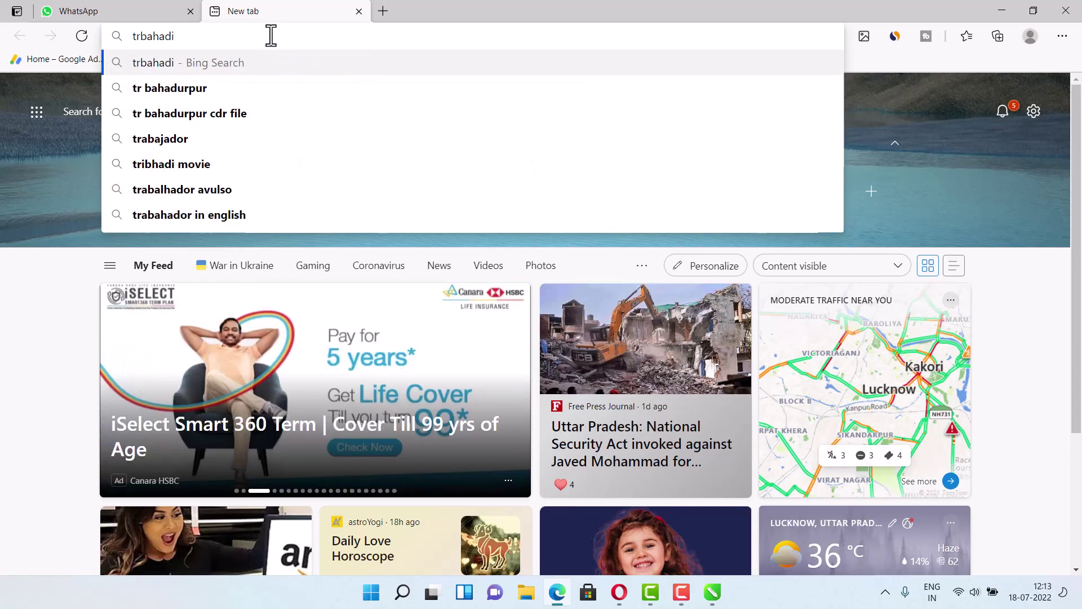
{"action": "key", "text": "BackSpace"}
{"action": "type", "text": "urpur.in"}
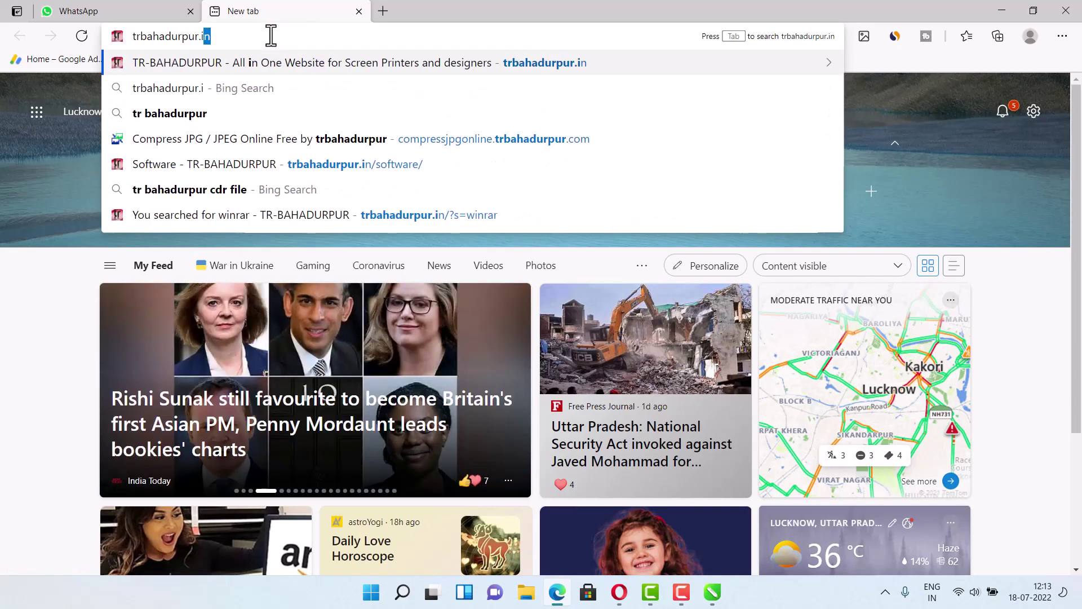
{"action": "key", "text": "Return"}
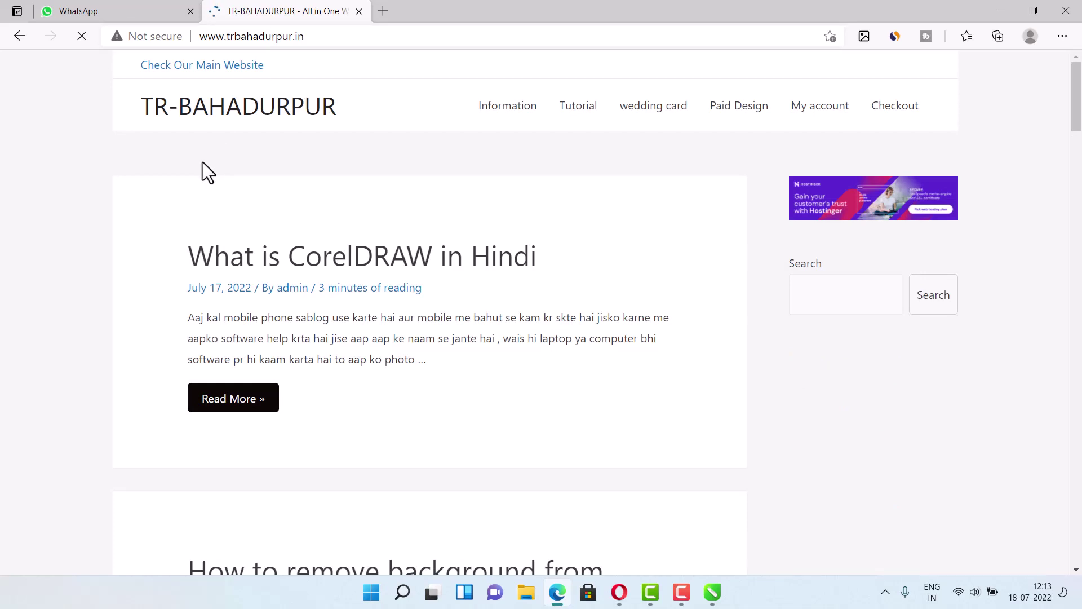
- Search the site for 'raj font' and scroll to the Raj Hindi Font free download post
{"action": "scroll", "coordinate": [435, 278], "scroll_direction": "down", "scroll_amount": 1}
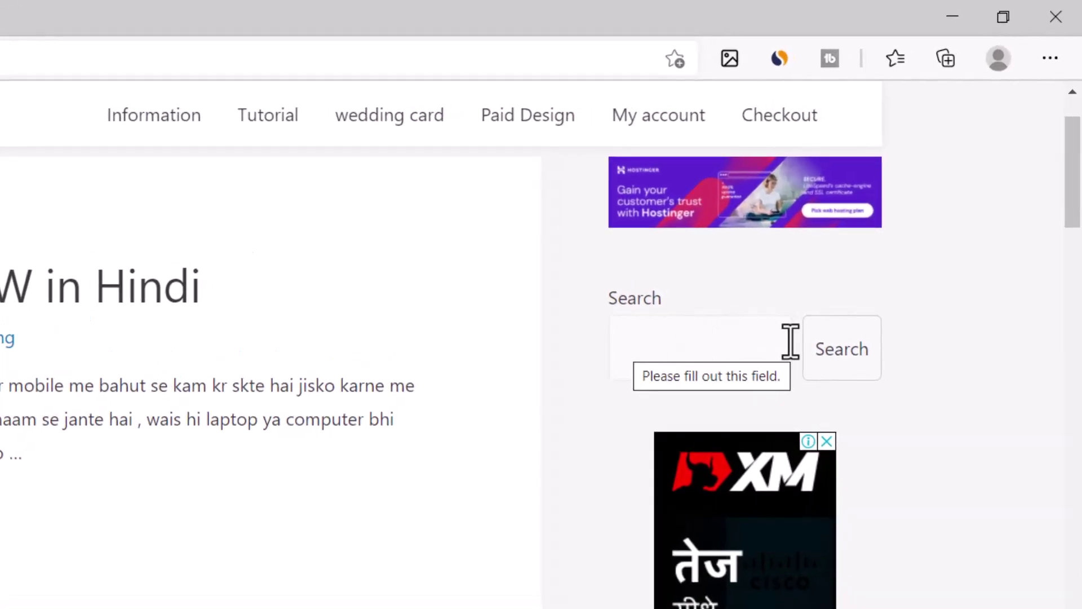
{"action": "left_click", "coordinate": [674, 346]}
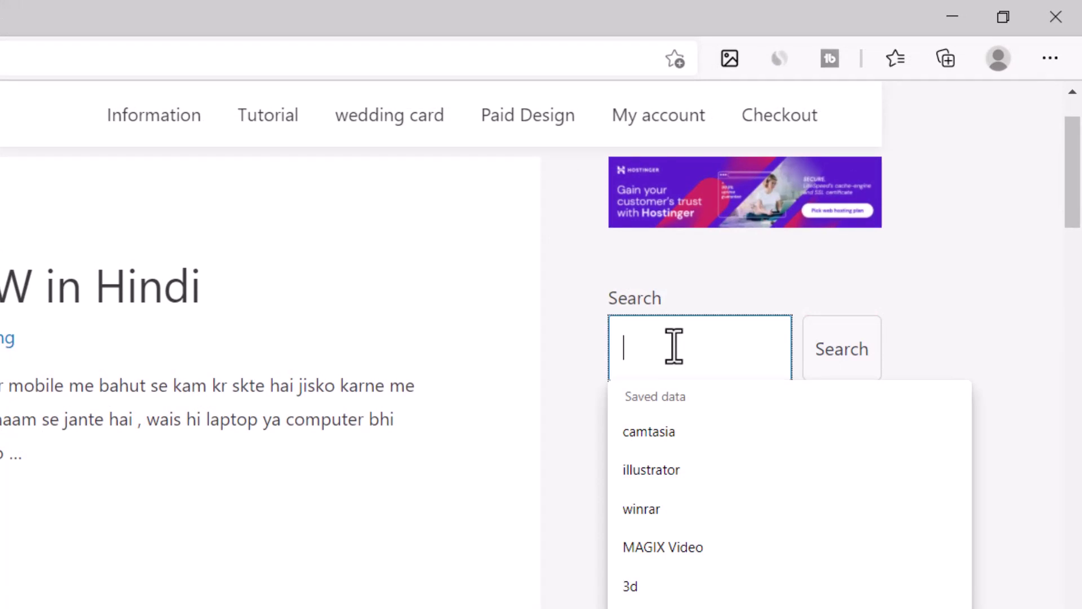
{"action": "type", "text": "ra"}
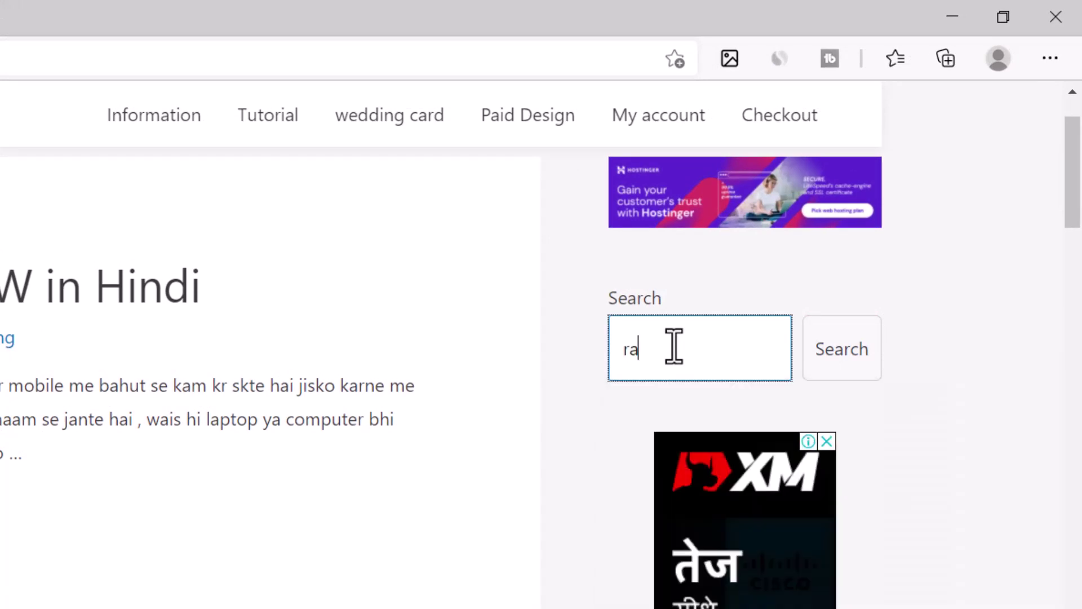
{"action": "type", "text": "j fort"}
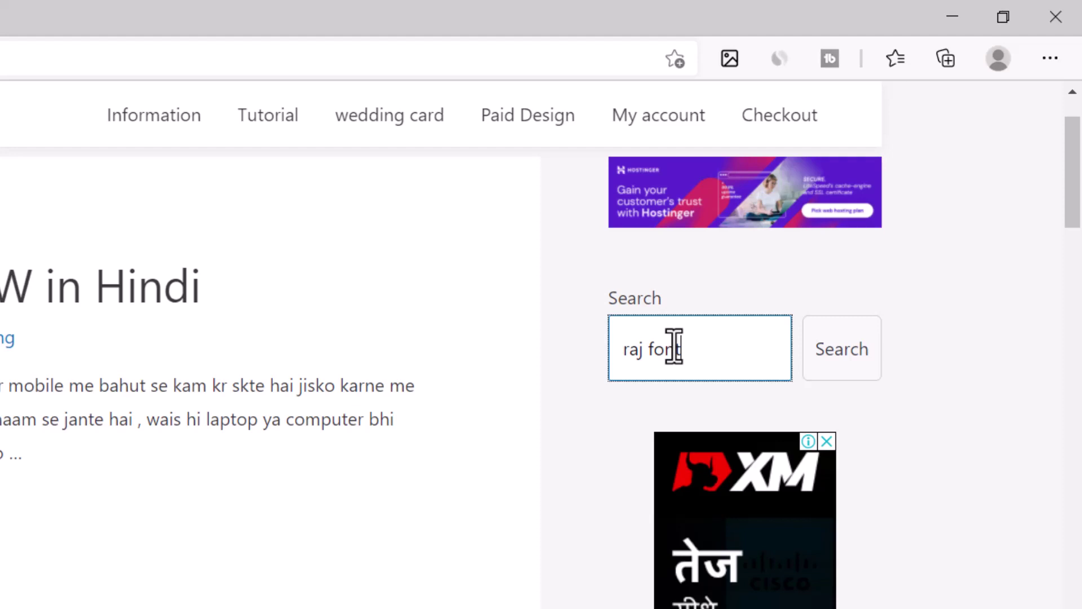
{"action": "key", "text": "Return"}
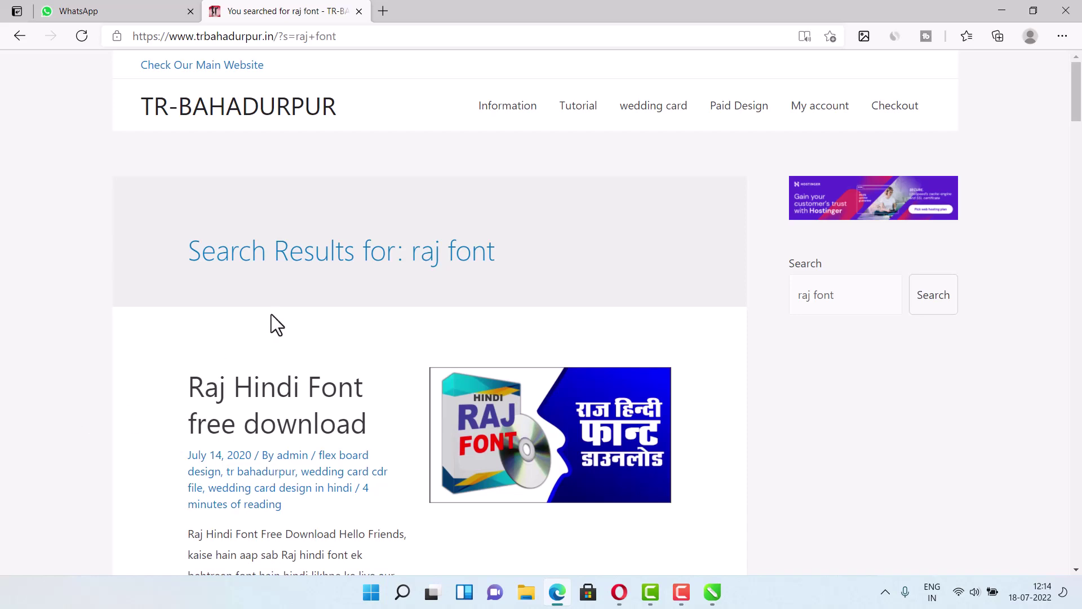
{"action": "scroll", "coordinate": [373, 388], "scroll_direction": "down", "scroll_amount": 2}
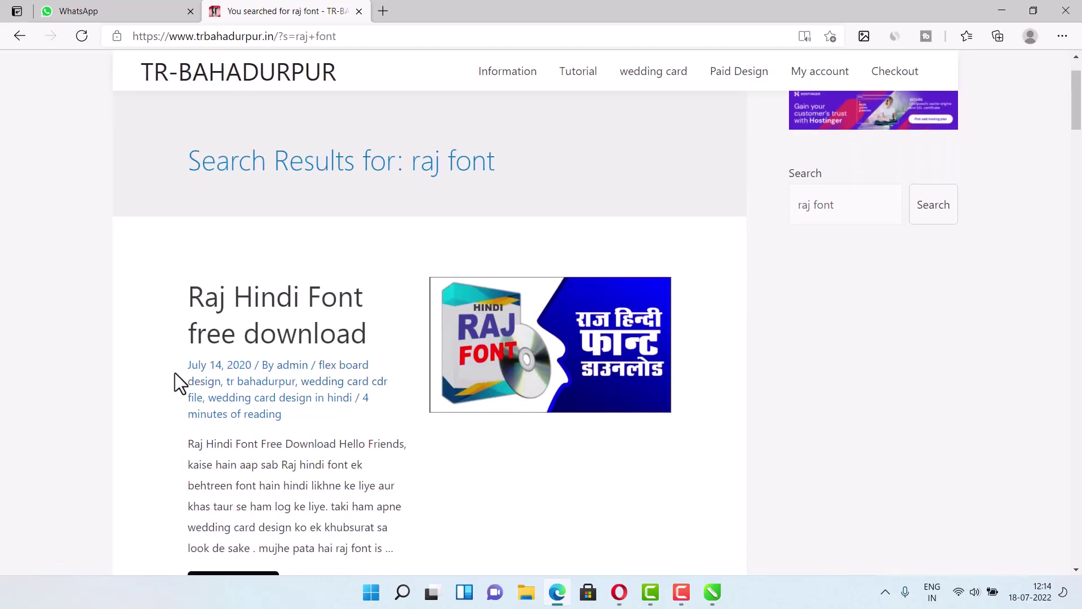
{"action": "scroll", "coordinate": [160, 375], "scroll_direction": "down", "scroll_amount": 1}
{"action": "scroll", "coordinate": [160, 376], "scroll_direction": "down", "scroll_amount": 1}
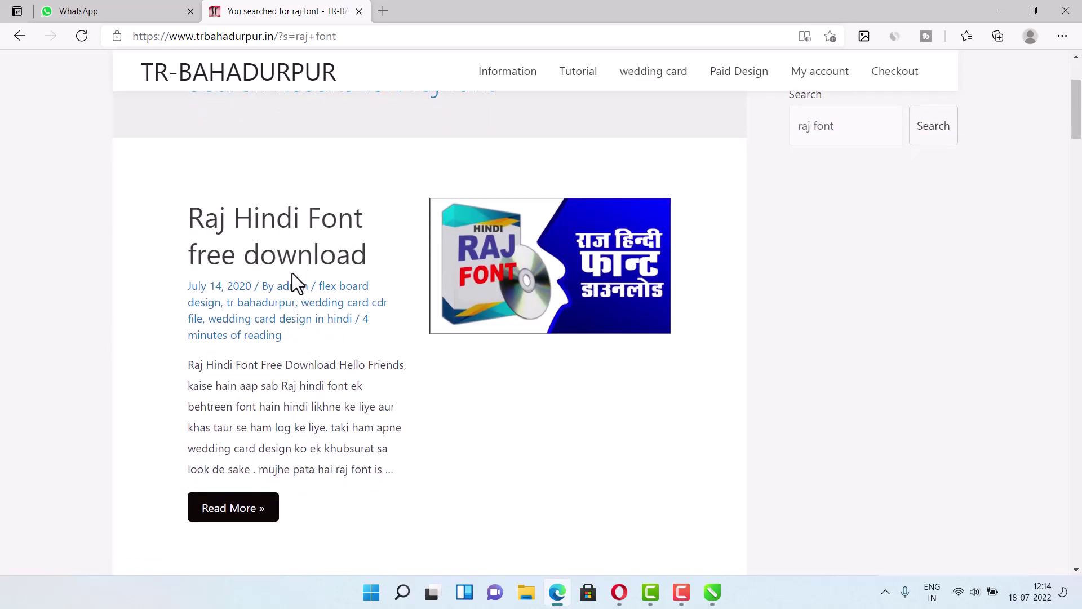
{"action": "scroll", "coordinate": [253, 451], "scroll_direction": "down", "scroll_amount": 2}
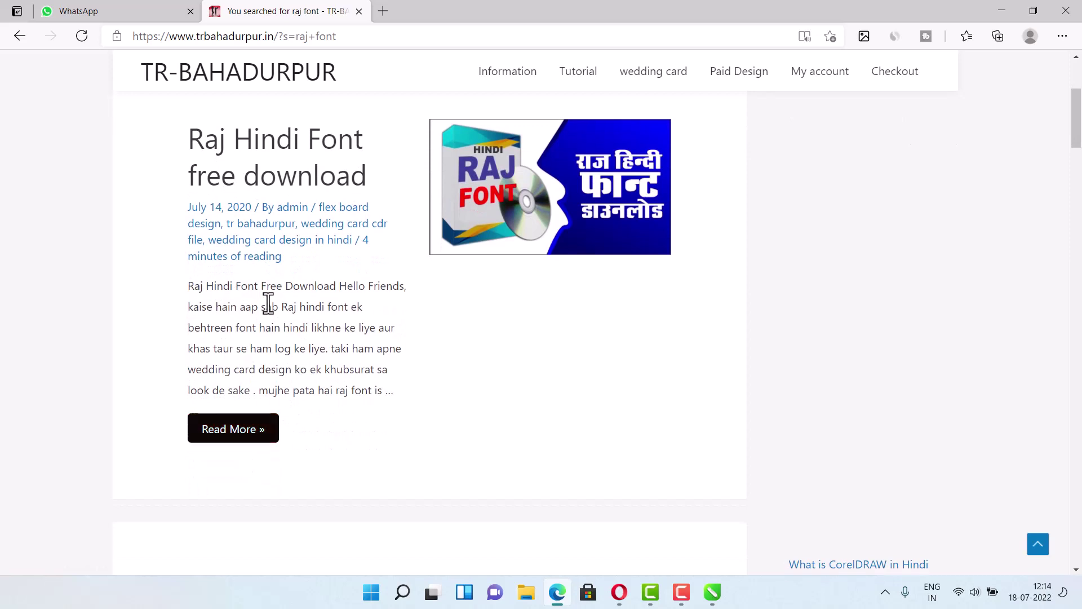
- Open the 'Raj Hindi Font free download' post and scroll to its password banner and video
{"action": "left_click", "coordinate": [261, 440]}
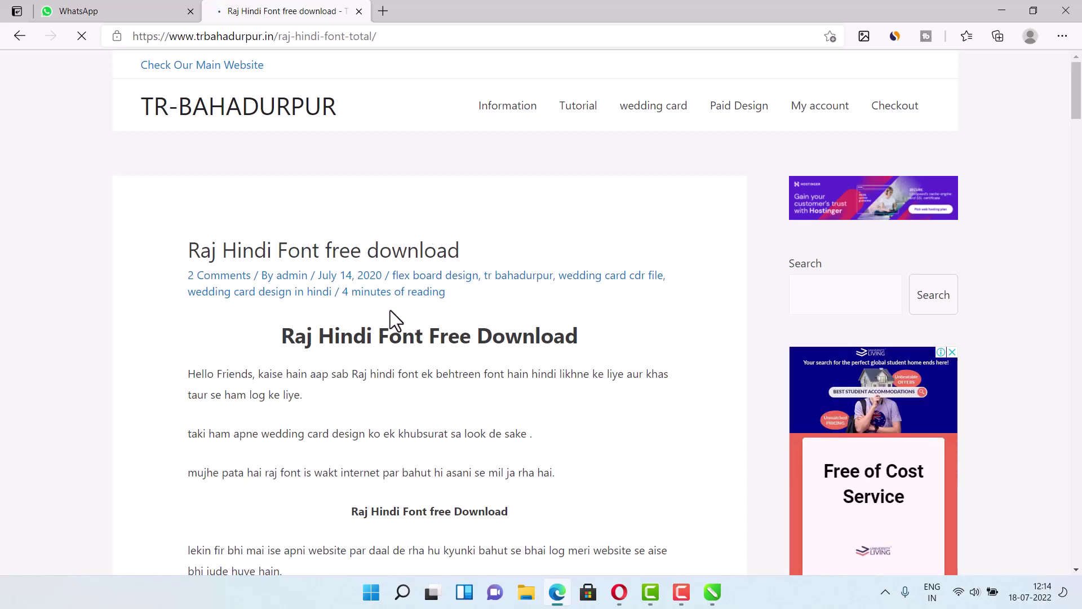
{"action": "scroll", "coordinate": [395, 316], "scroll_direction": "down", "scroll_amount": 5}
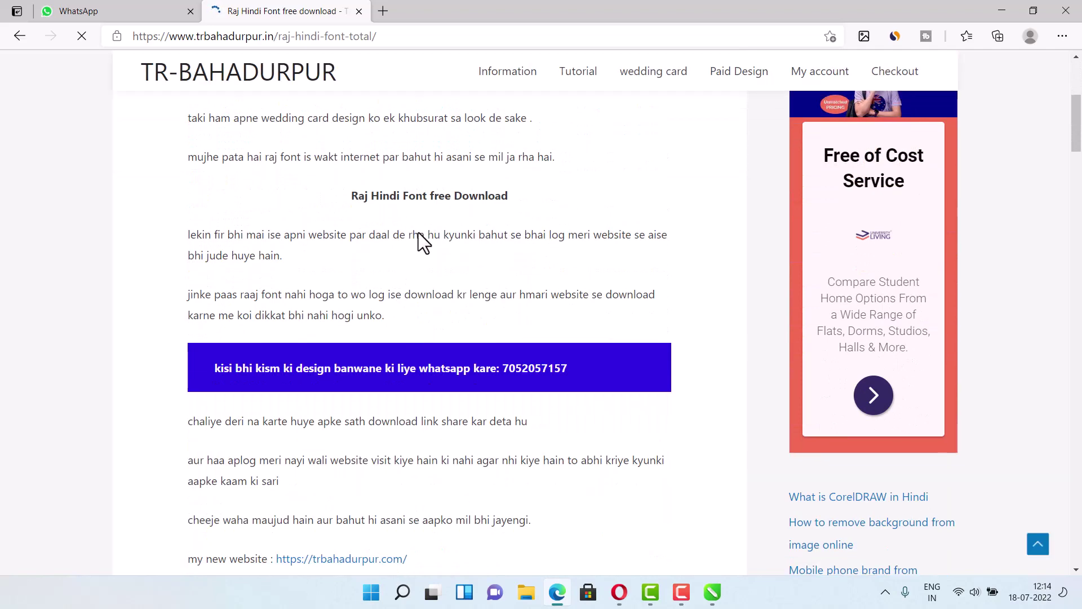
{"action": "scroll", "coordinate": [278, 263], "scroll_direction": "up", "scroll_amount": 3}
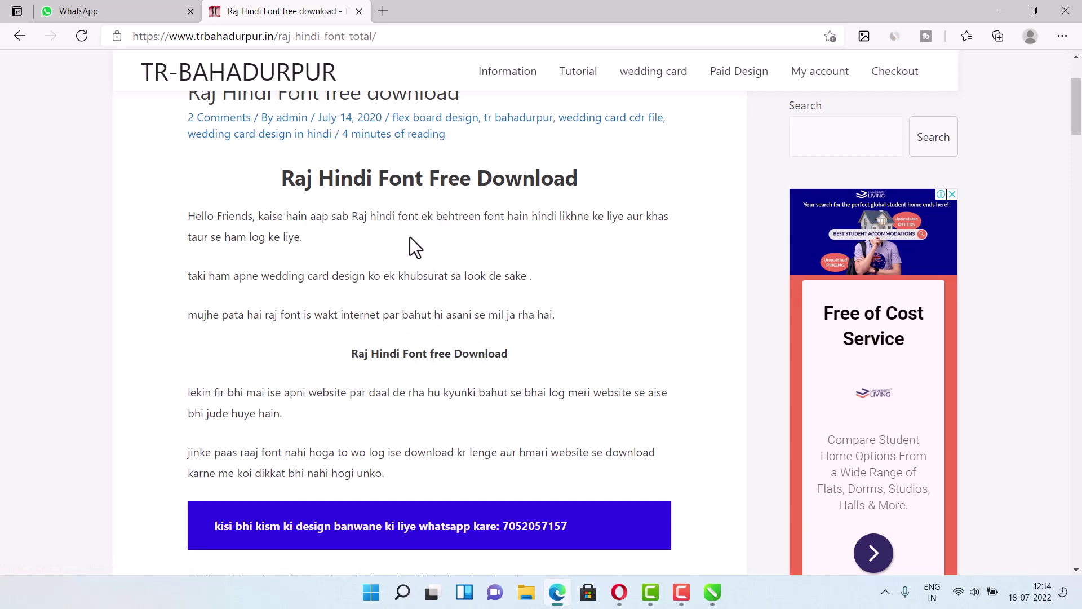
{"action": "scroll", "coordinate": [423, 255], "scroll_direction": "down", "scroll_amount": 2}
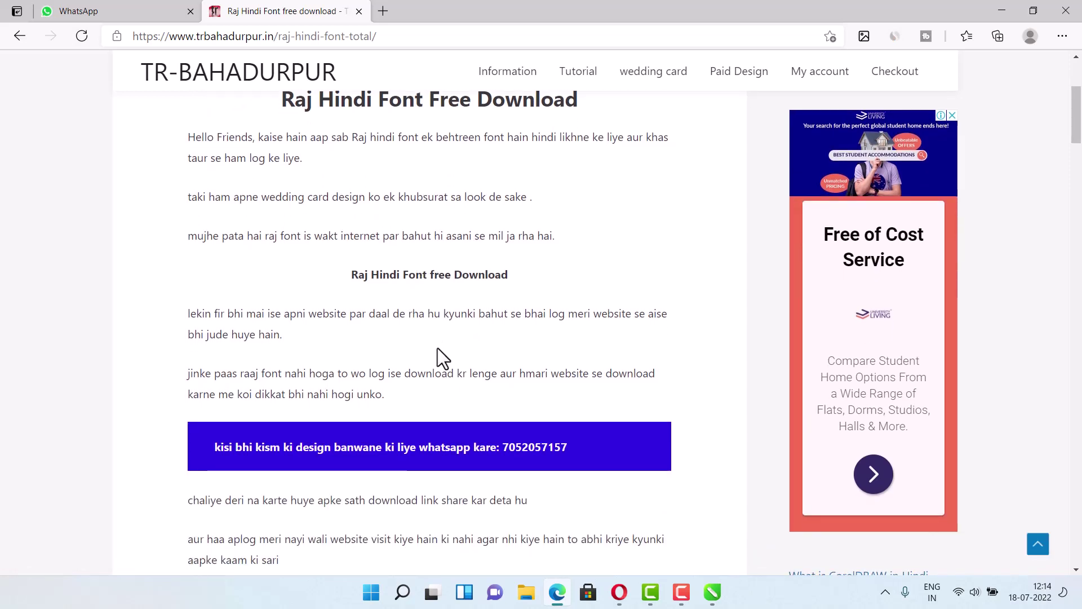
{"action": "scroll", "coordinate": [437, 347], "scroll_direction": "down", "scroll_amount": 4}
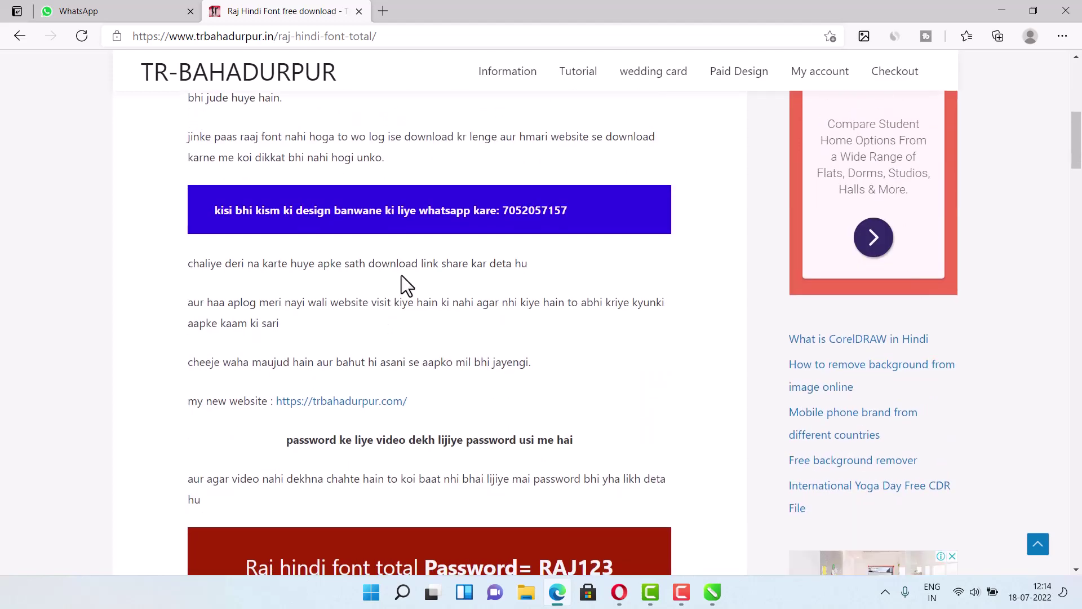
{"action": "scroll", "coordinate": [371, 307], "scroll_direction": "down", "scroll_amount": 1}
{"action": "scroll", "coordinate": [366, 315], "scroll_direction": "down", "scroll_amount": 3}
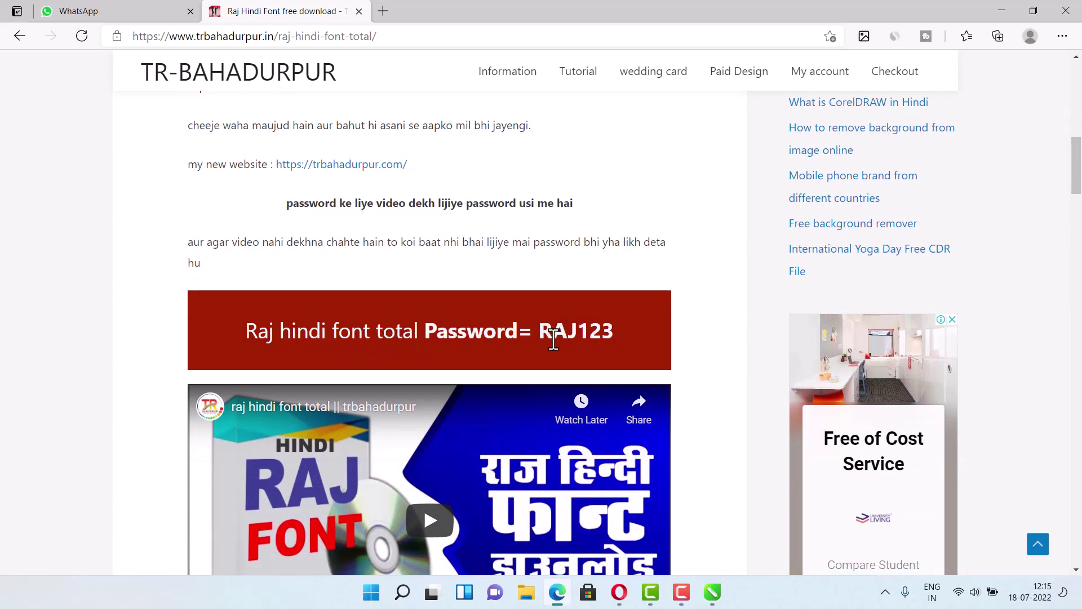
- Copy the archive password from the banner and follow the Raj Font download link
{"action": "left_click_drag", "start_coordinate": [539, 333], "coordinate": [602, 331]}
{"action": "right_click", "coordinate": [602, 332]}
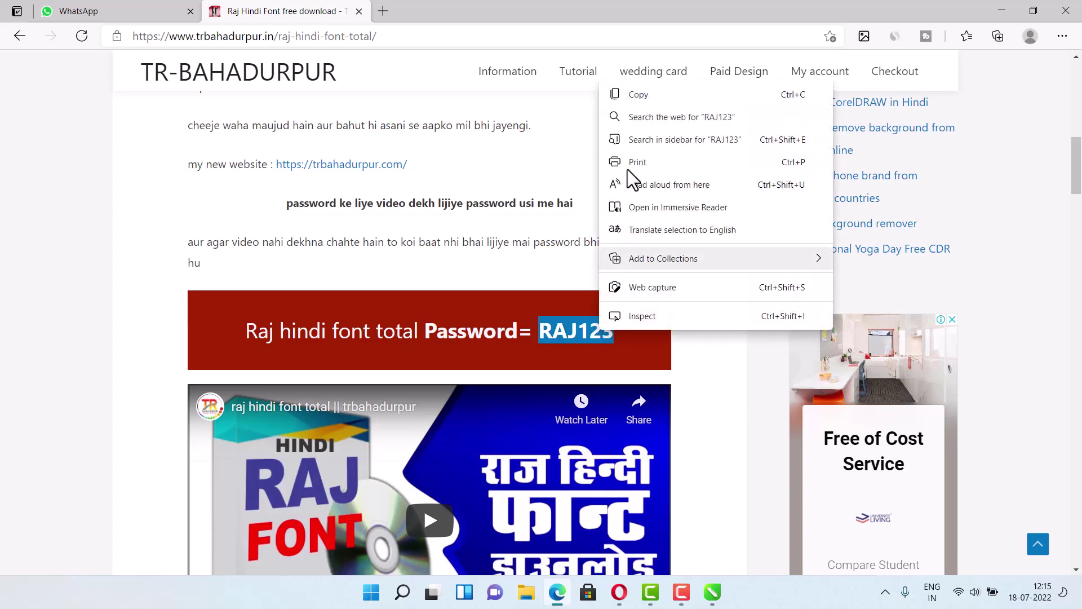
{"action": "left_click", "coordinate": [637, 96]}
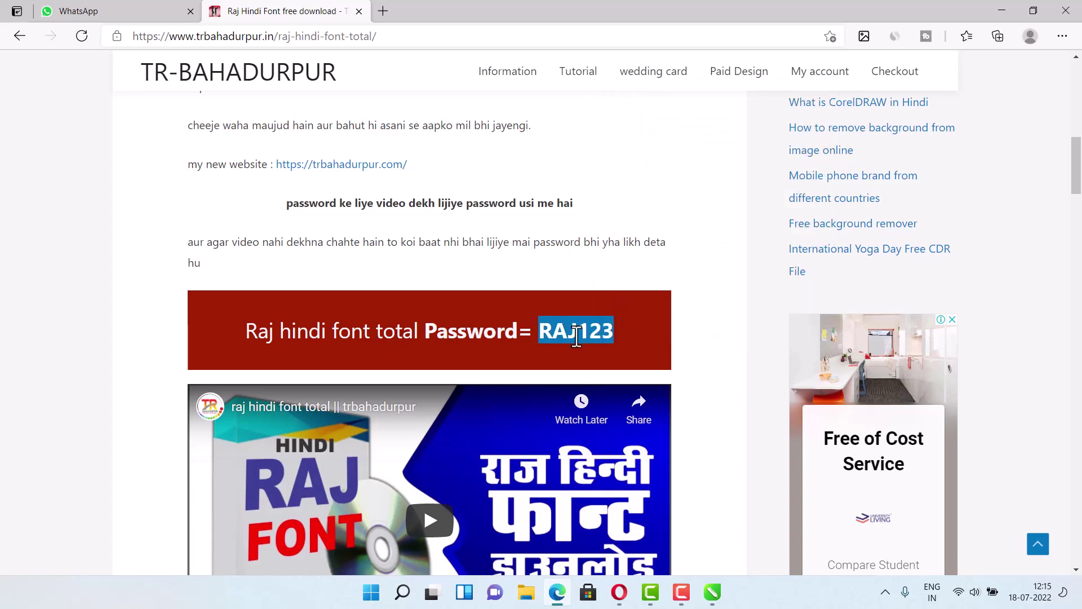
{"action": "scroll", "coordinate": [486, 312], "scroll_direction": "down", "scroll_amount": 7}
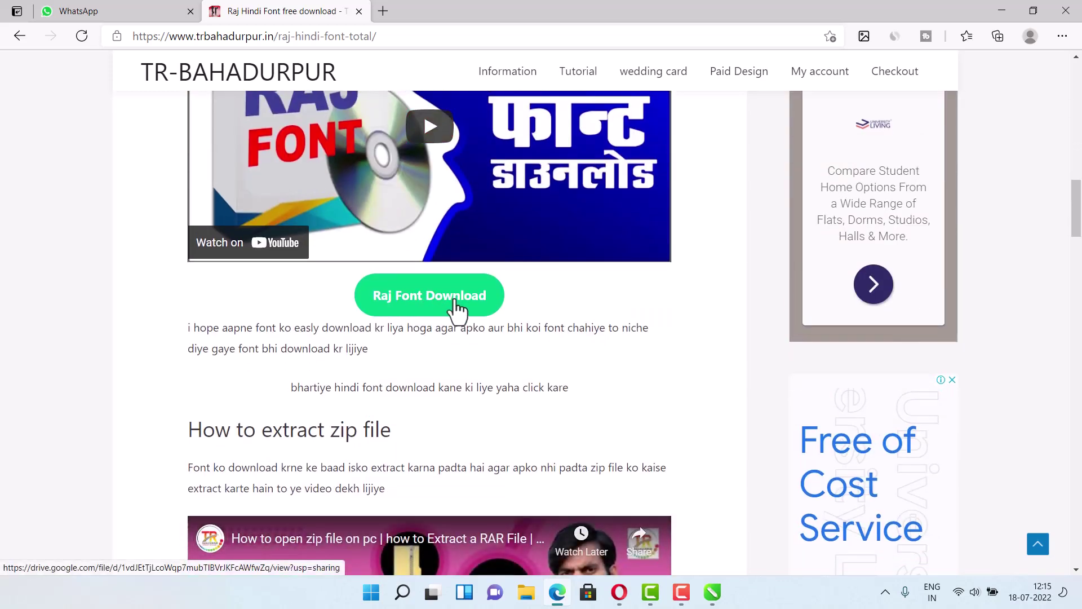
{"action": "left_click", "coordinate": [456, 307]}
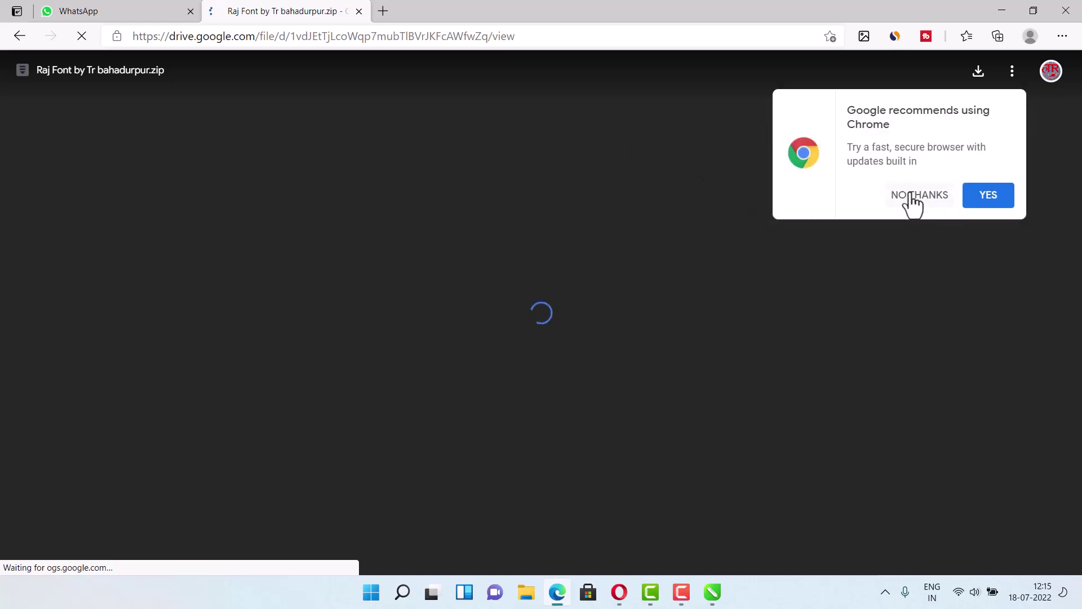
- Dismiss the Chrome prompt and download 'Raj Font by Tr bahadurpur.zip' from Google Drive
{"action": "left_click", "coordinate": [911, 194]}
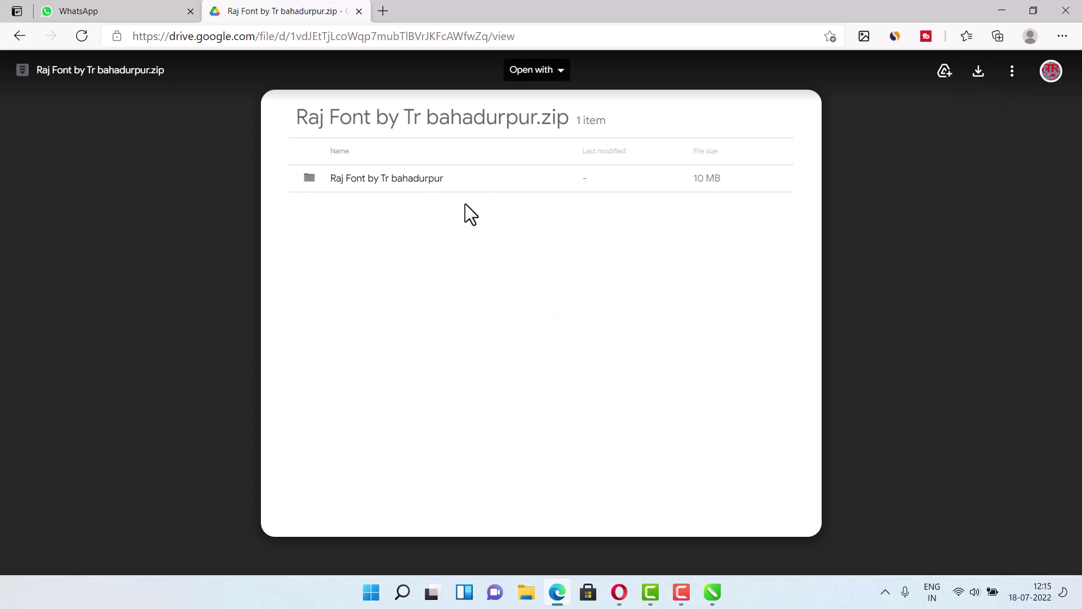
{"action": "left_click", "coordinate": [979, 72]}
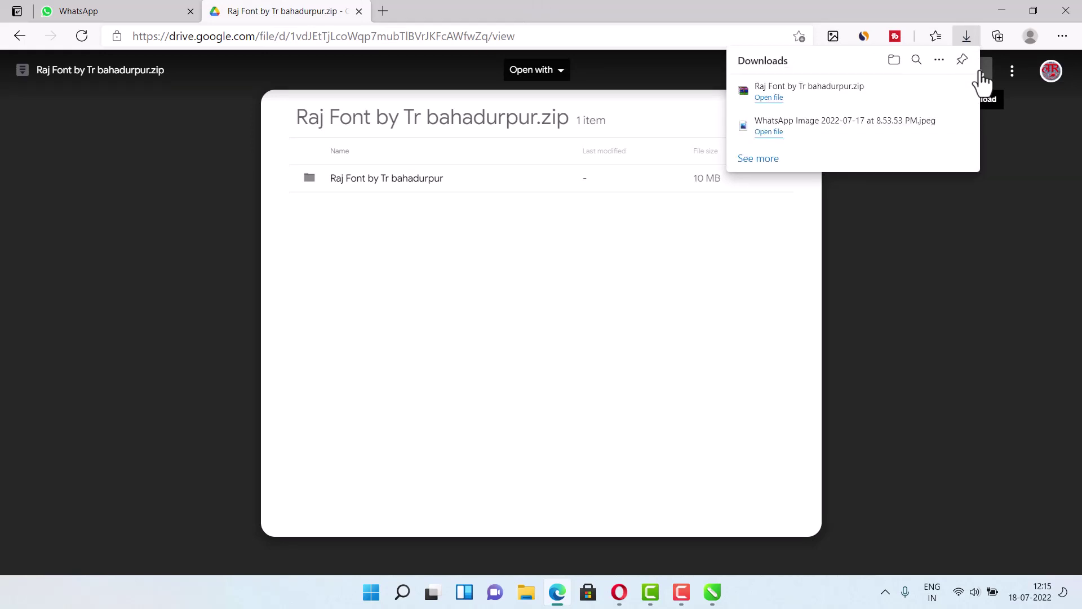
{"action": "mouse_move", "coordinate": [763, 102]}
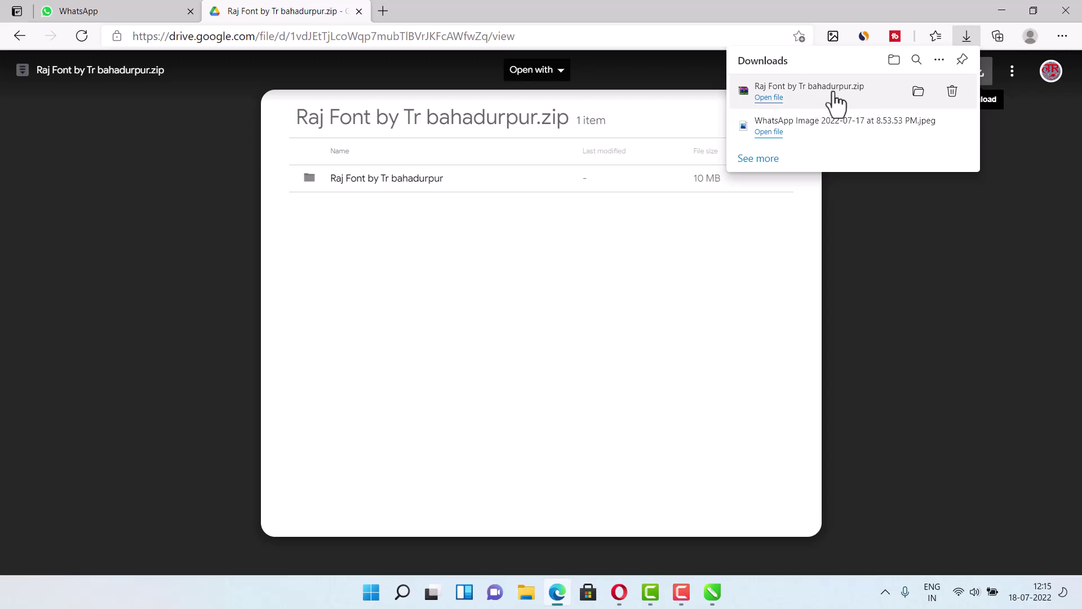
- Show the downloaded Raj Font zip in its Downloads folder
{"action": "left_click", "coordinate": [917, 93]}
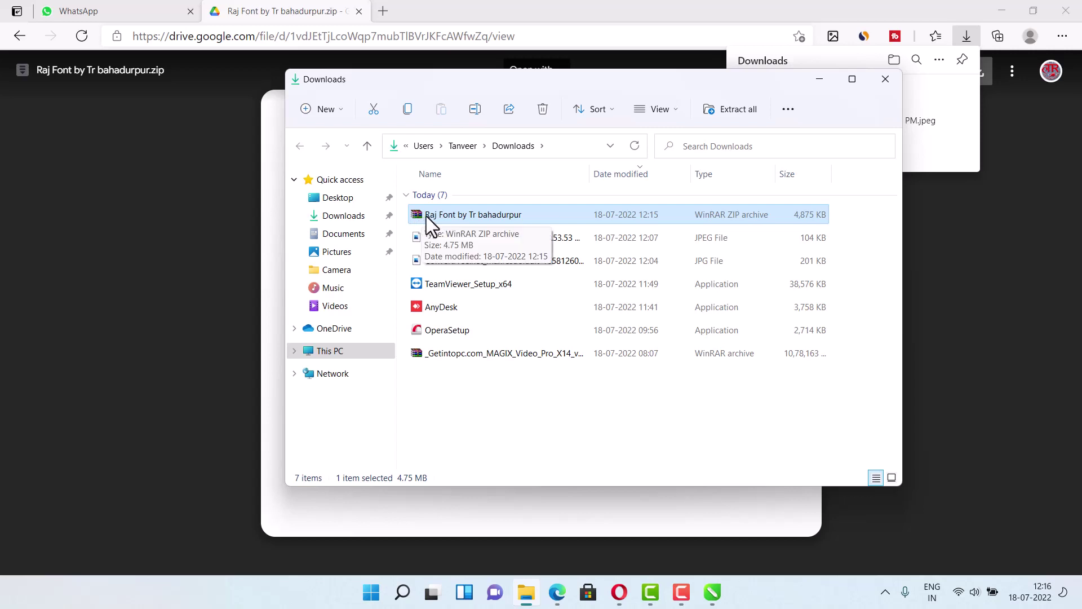
- Extract the Raj Font archive into a 'Raj Font by Tr bahadurpur' folder
{"action": "right_click", "coordinate": [426, 216]}
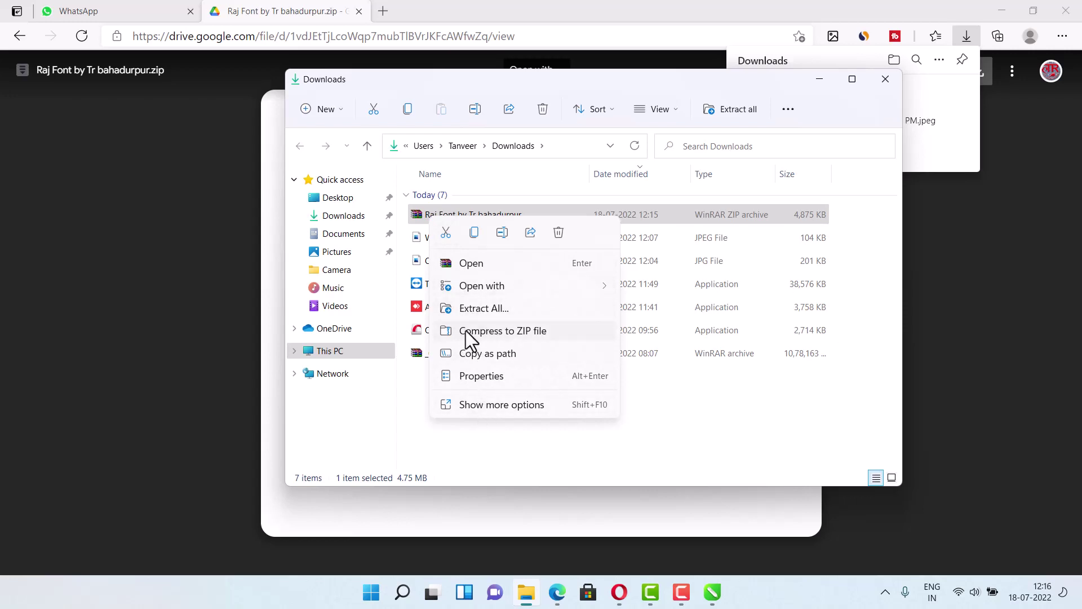
{"action": "left_click", "coordinate": [488, 407]}
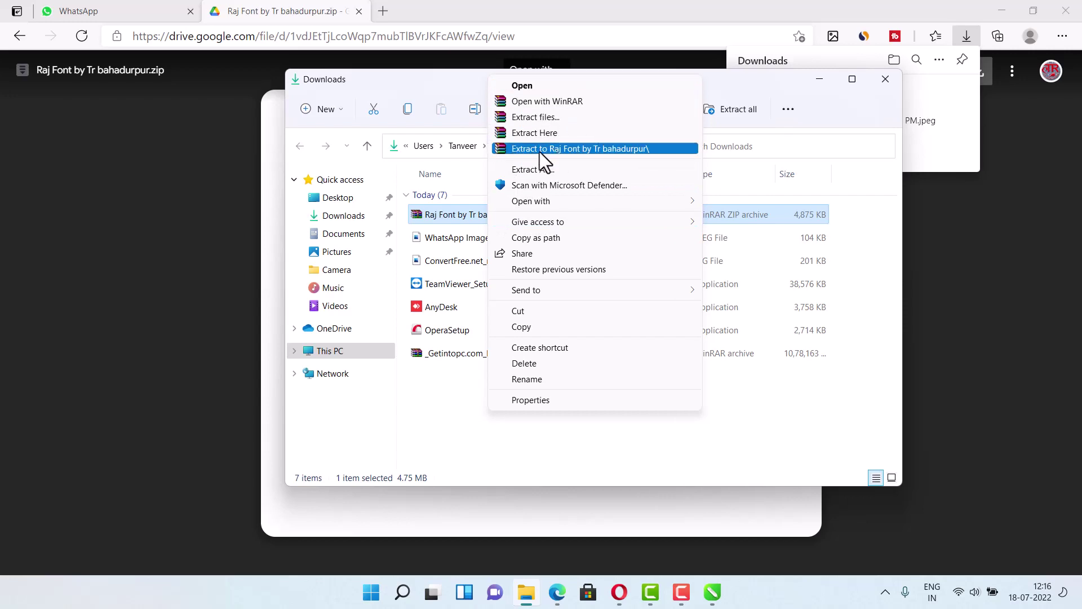
{"action": "left_click", "coordinate": [589, 148]}
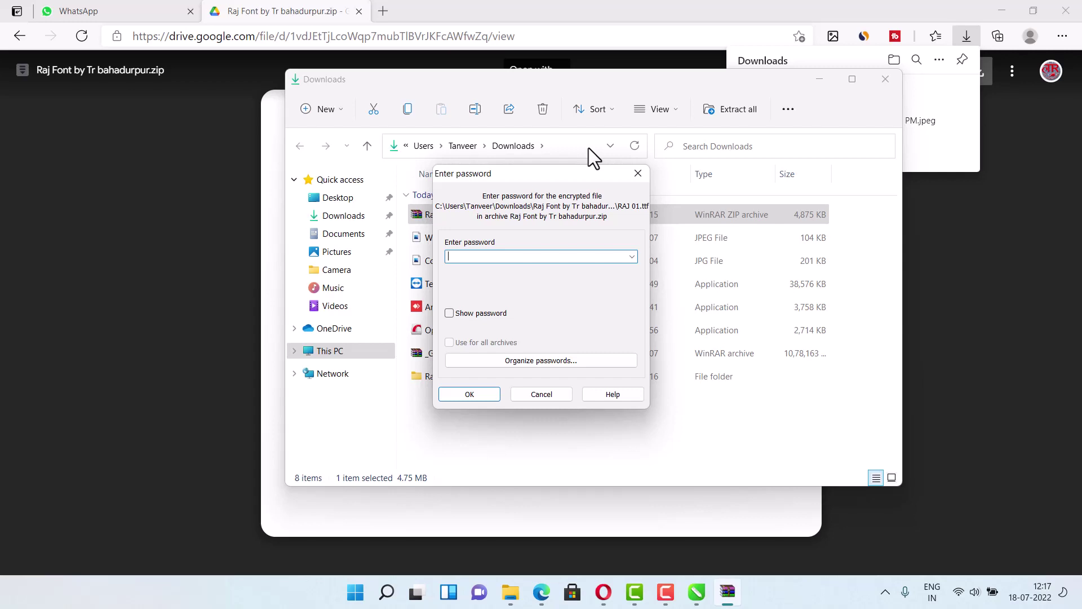
- Enter the archive password, verify it with Show password, and confirm extraction
{"action": "type", "text": "1234"}
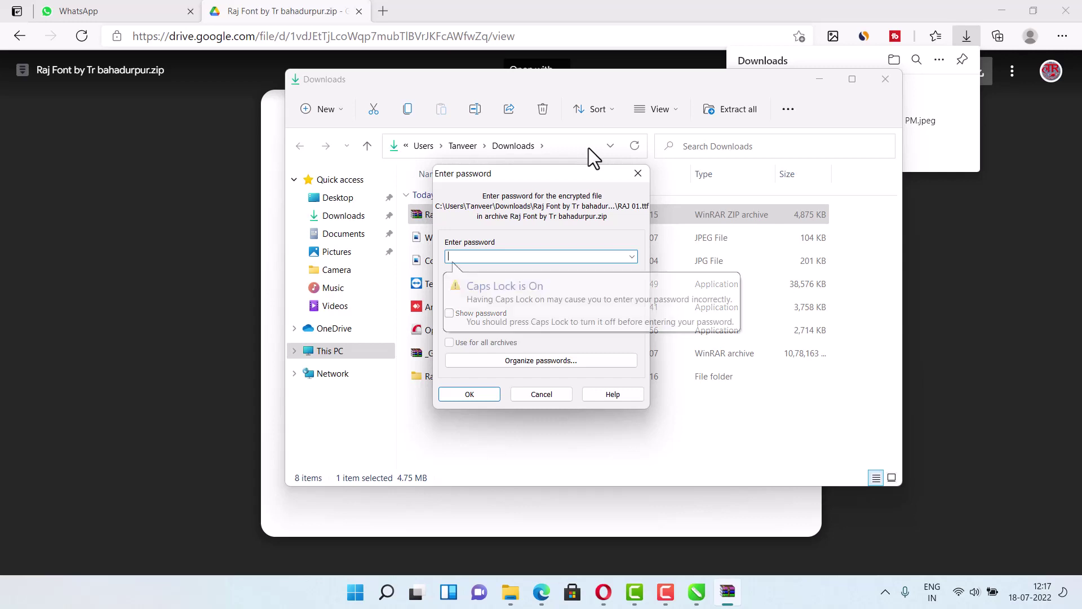
{"action": "type", "text": "56"}
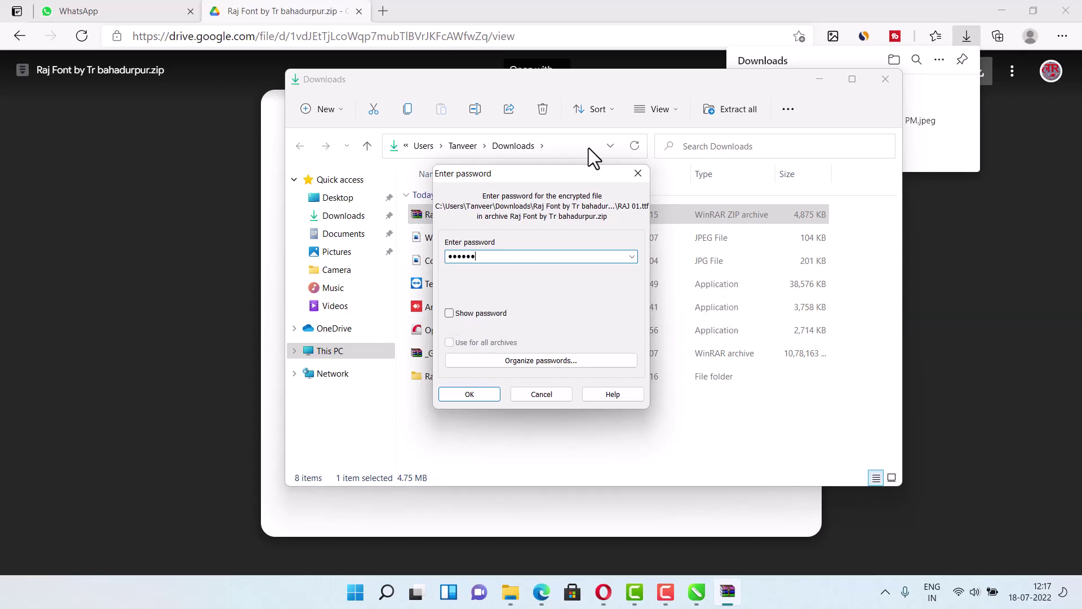
{"action": "left_click", "coordinate": [457, 313]}
{"action": "left_click", "coordinate": [469, 394]}
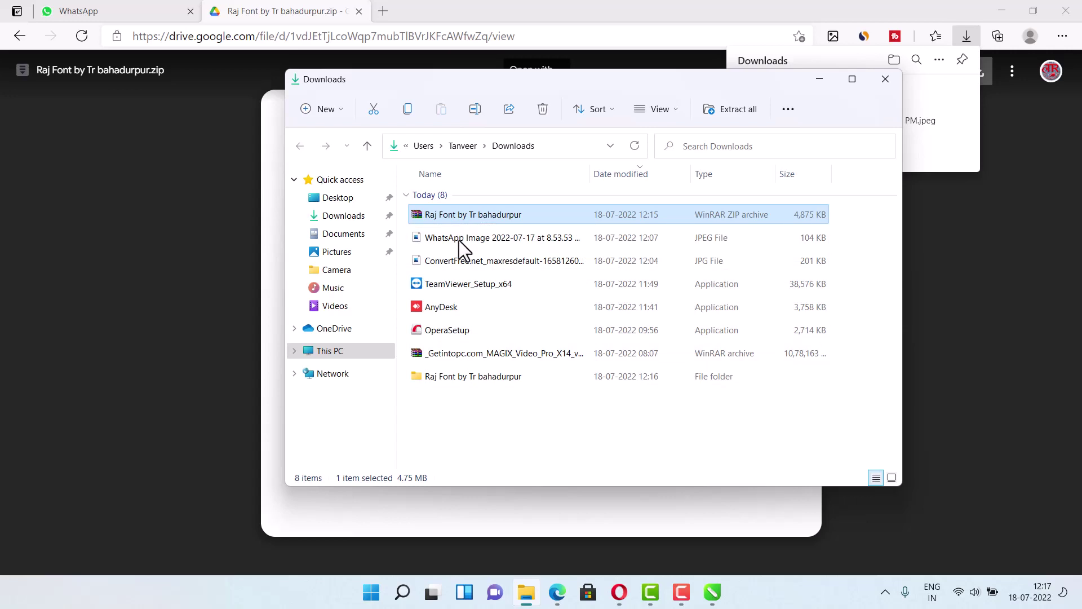
- Open the inner Raj Font by Tr bahadurpur folder and select all 144 font files
{"action": "double_click", "coordinate": [456, 379]}
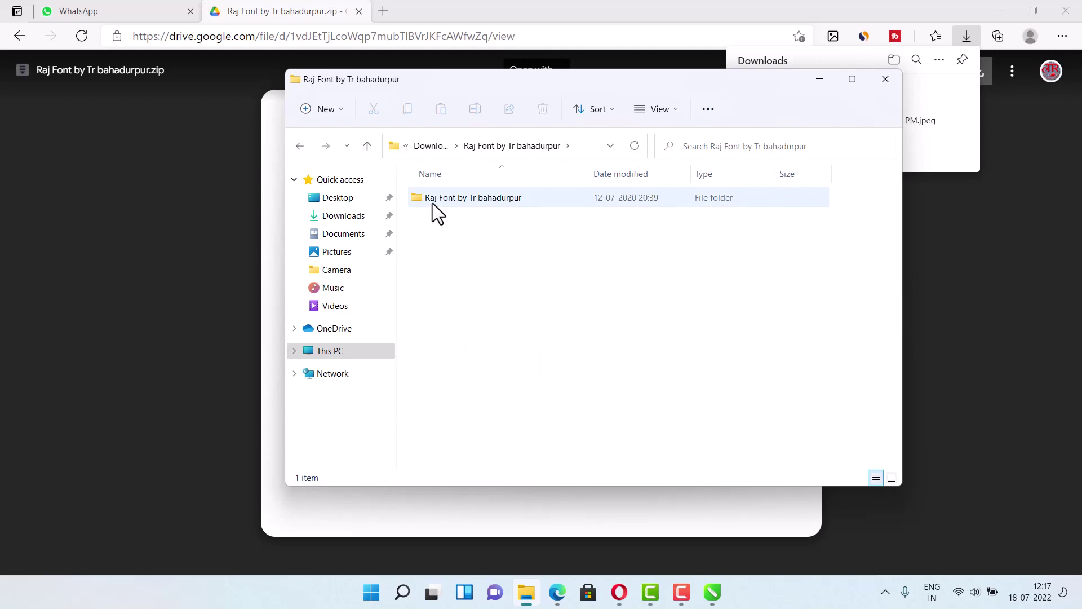
{"action": "double_click", "coordinate": [428, 202]}
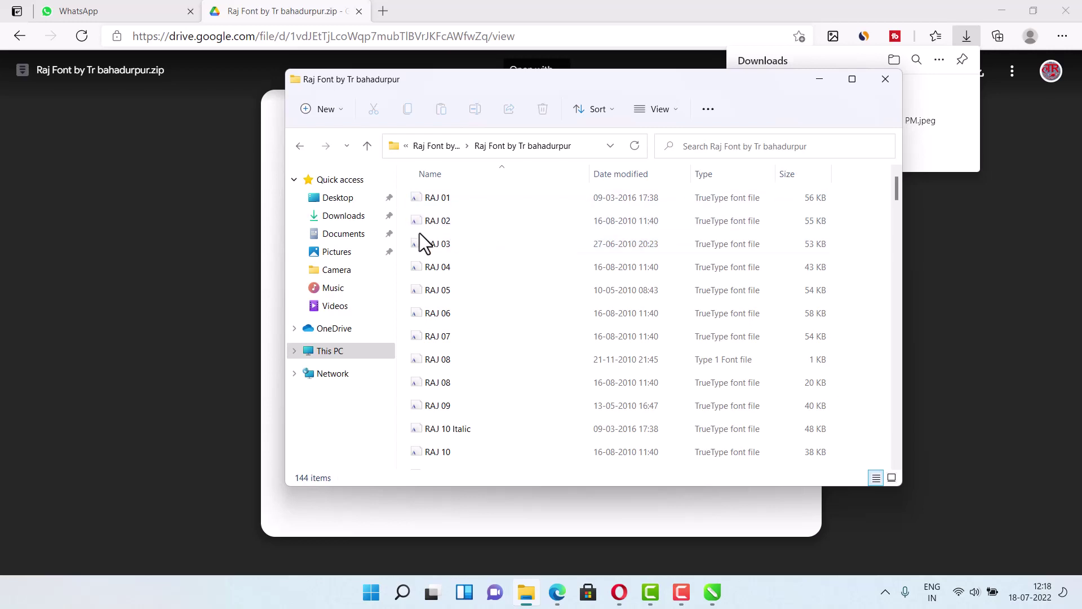
{"action": "left_click", "coordinate": [437, 198]}
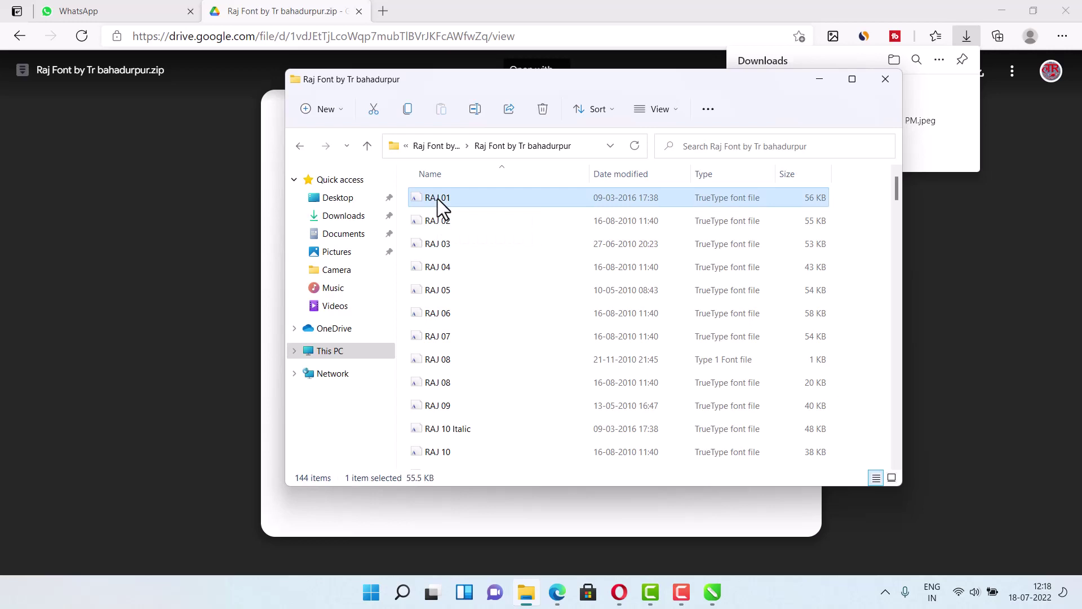
{"action": "key", "text": "ctrl+a"}
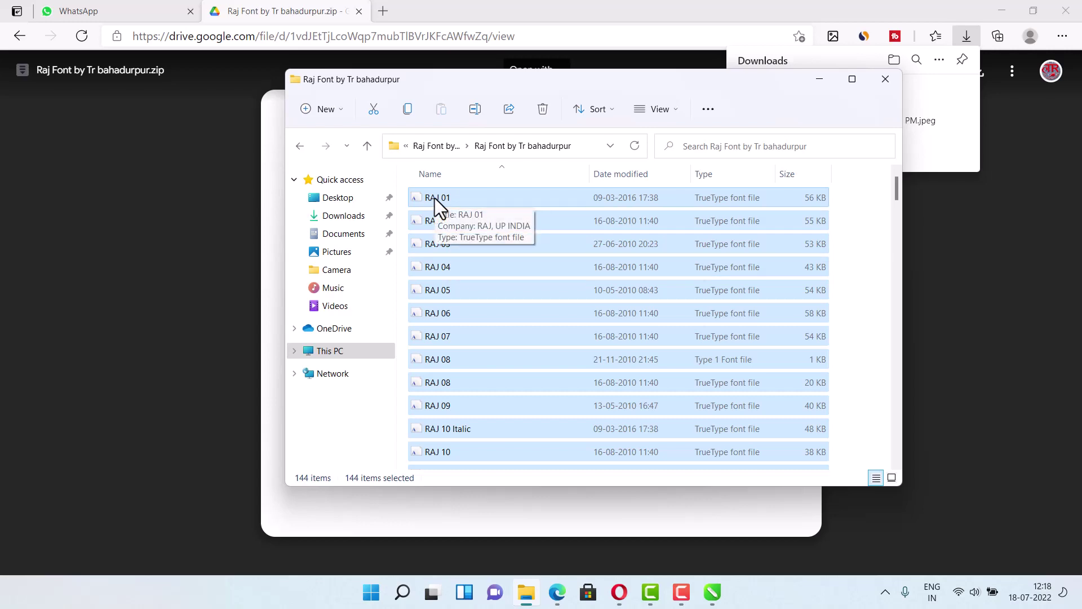
- Install the selected RAJ fonts, skipping the invalid RAJ 08.PFM file
{"action": "right_click", "coordinate": [435, 198]}
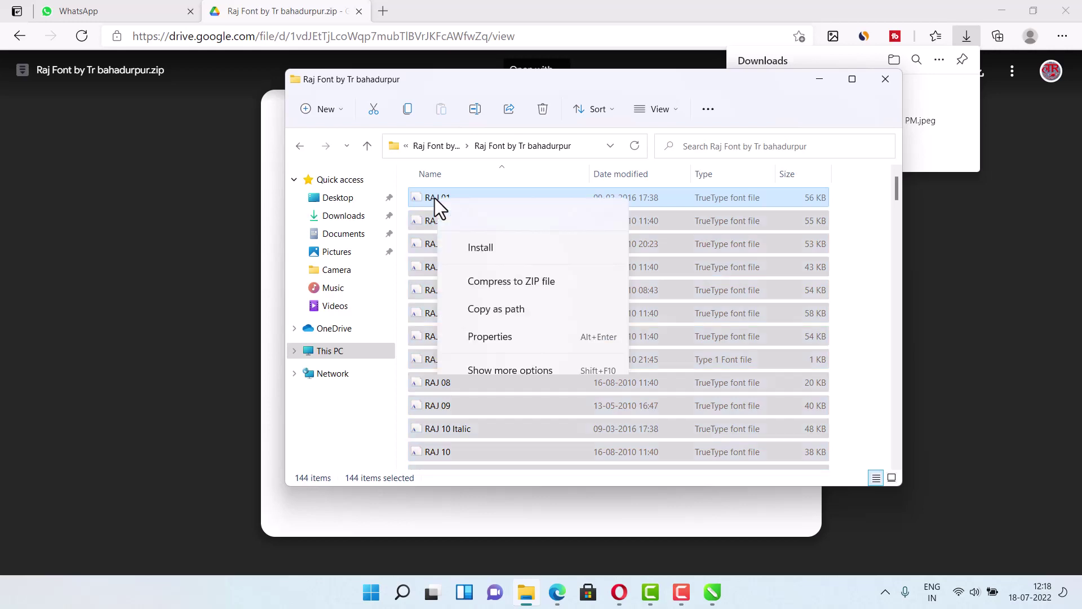
{"action": "left_click", "coordinate": [488, 250]}
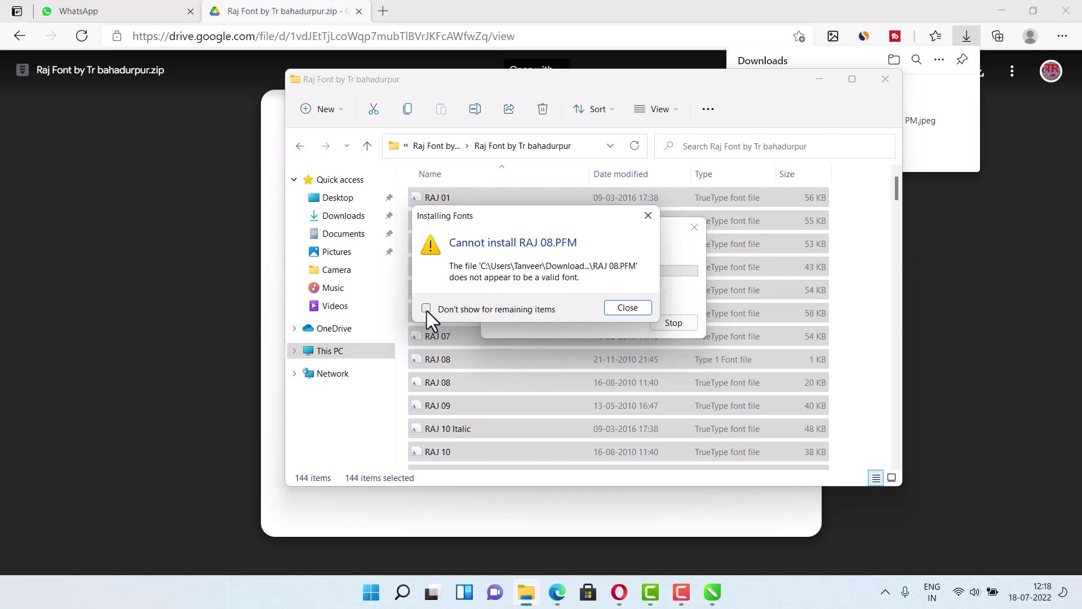
{"action": "left_click", "coordinate": [627, 309]}
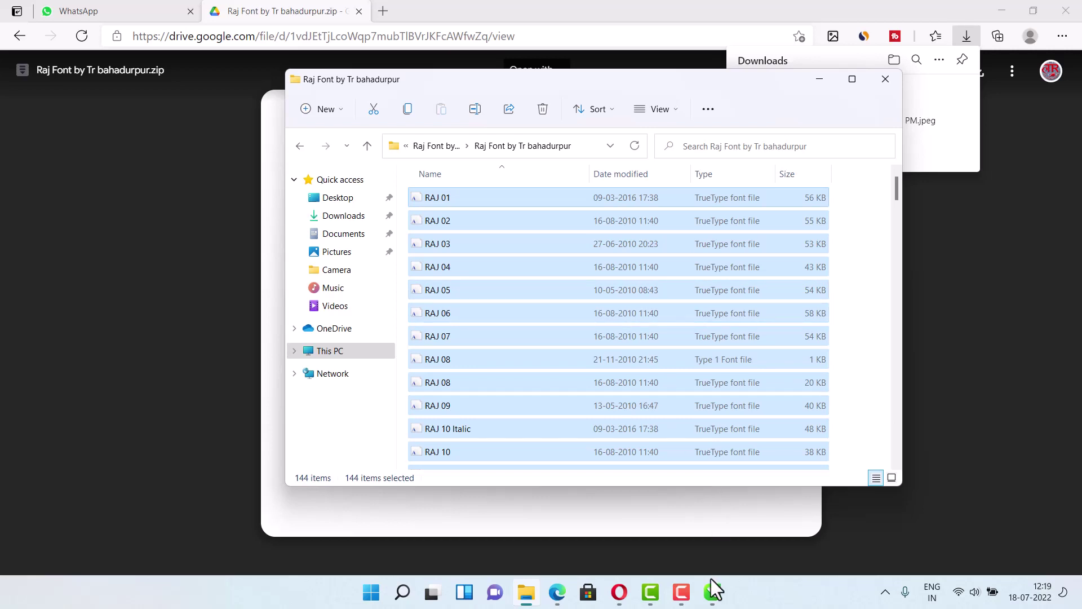
- In the Untitled-2 drawing, add a 24 pt text object reading 'tji'
{"action": "mouse_move", "coordinate": [712, 601]}
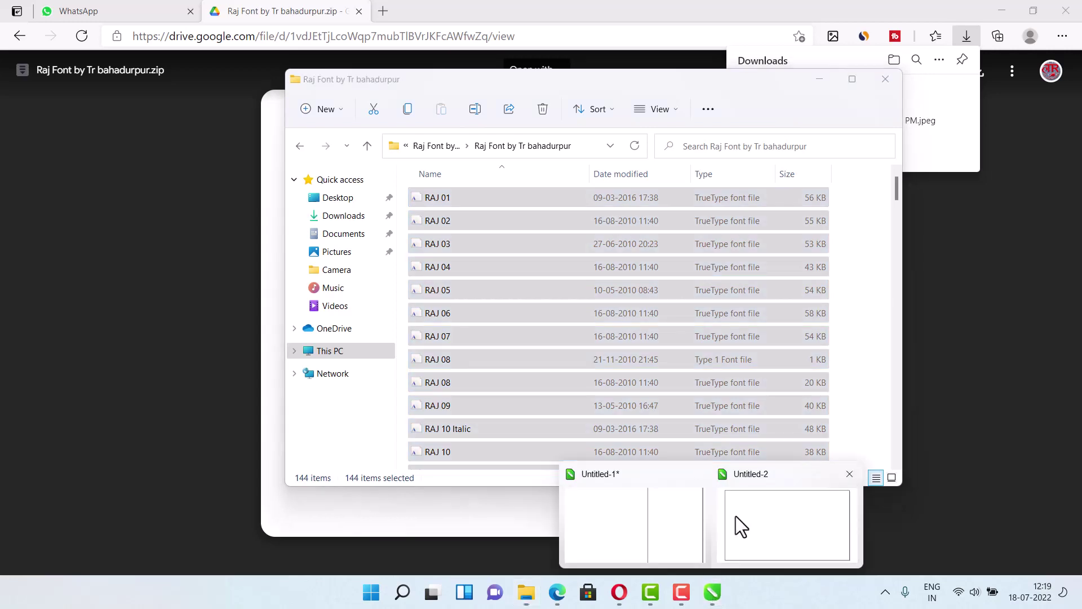
{"action": "left_click", "coordinate": [735, 516]}
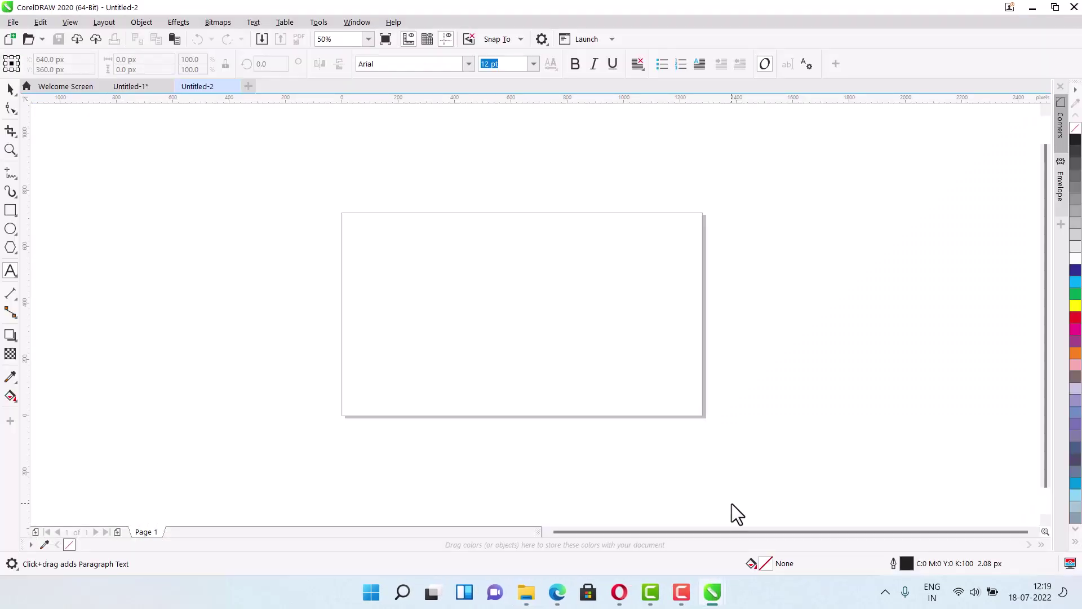
{"action": "type", "text": "24"}
{"action": "key", "text": "Return"}
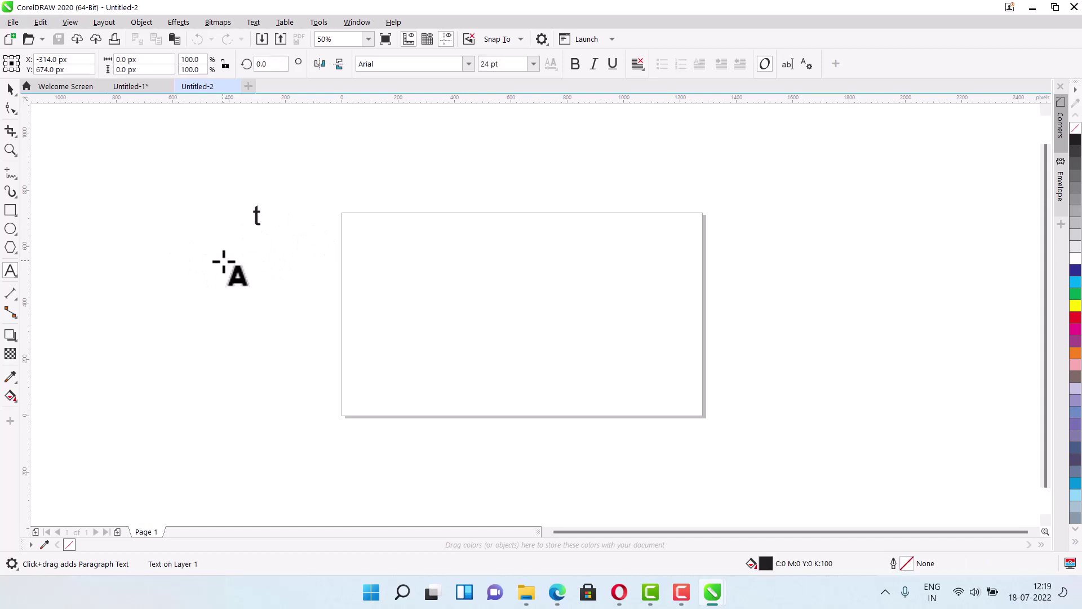
{"action": "type", "text": "ji"}
{"action": "key", "text": "Escape"}
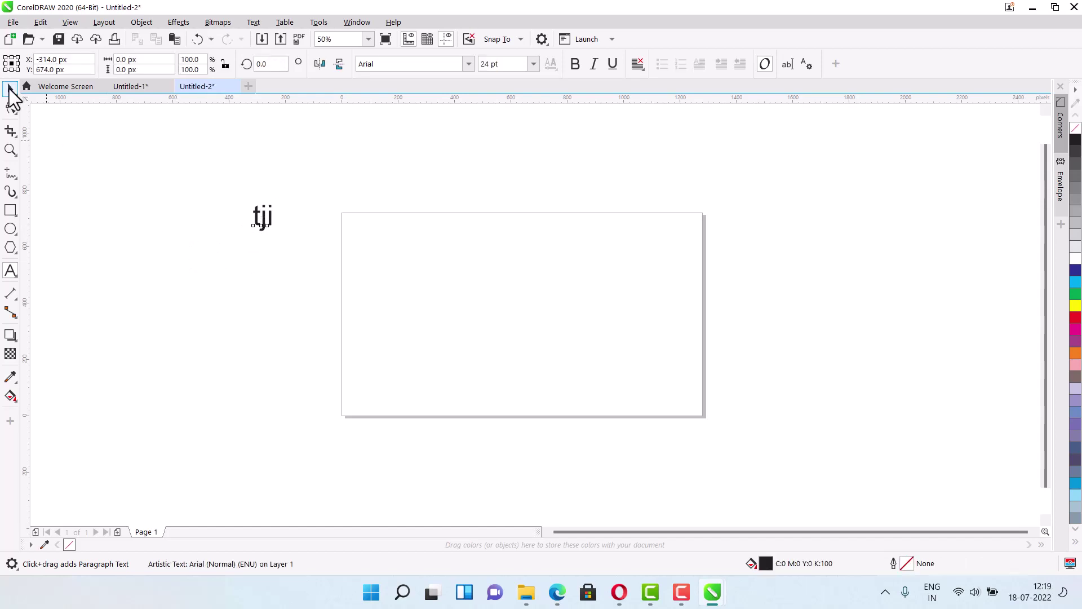
- Select the tji text and bring up its font name list
{"action": "left_click", "coordinate": [9, 89]}
{"action": "left_click", "coordinate": [459, 64]}
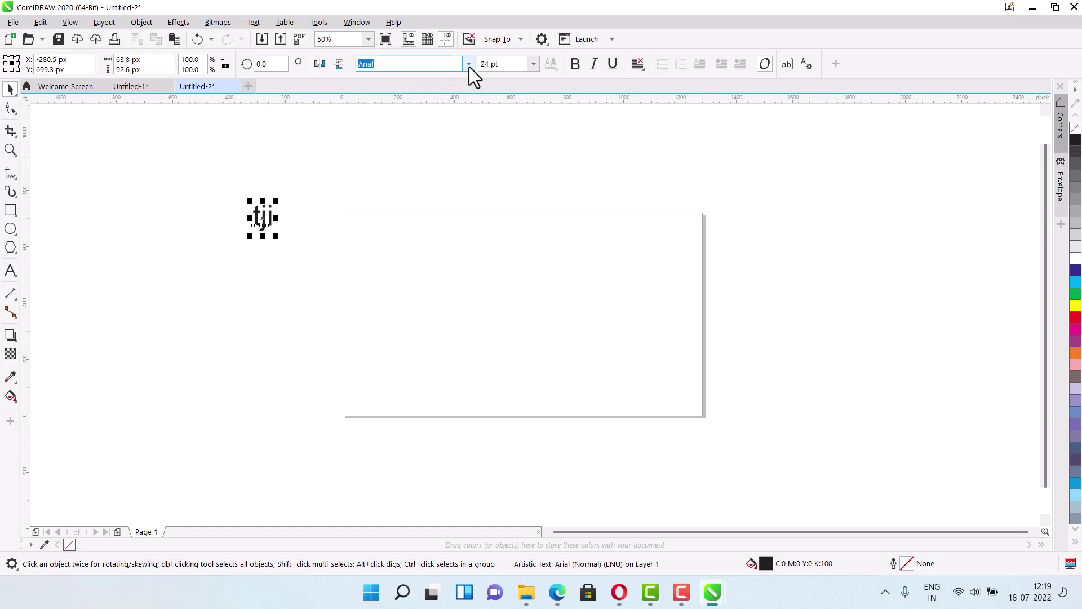
{"action": "left_click", "coordinate": [469, 65]}
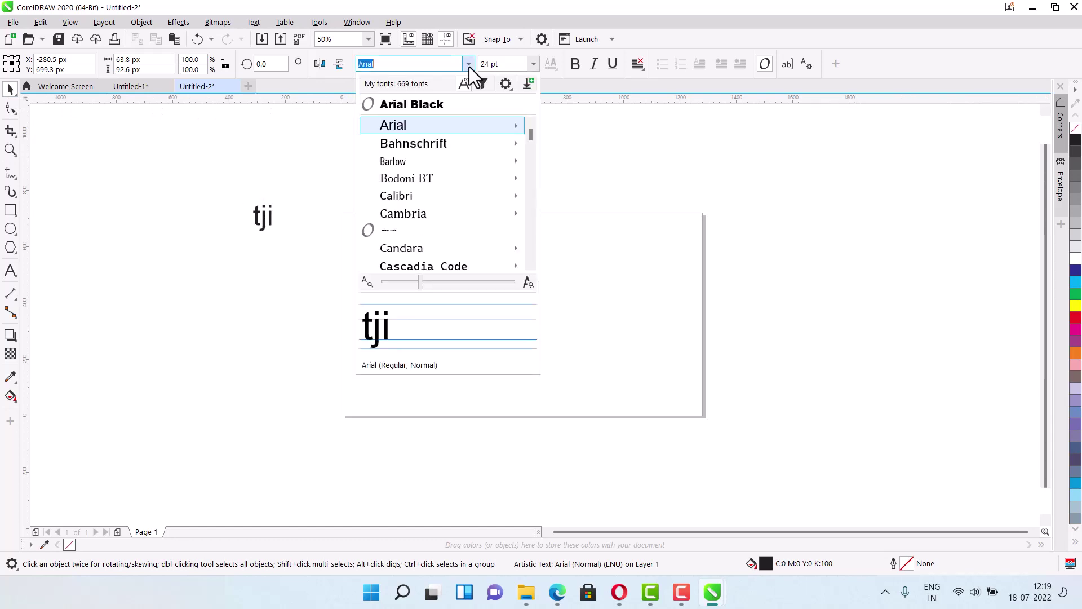
- Find RAJ 78 in the font list and apply it to the tji text
{"action": "scroll", "coordinate": [445, 219], "scroll_direction": "down", "scroll_amount": 2}
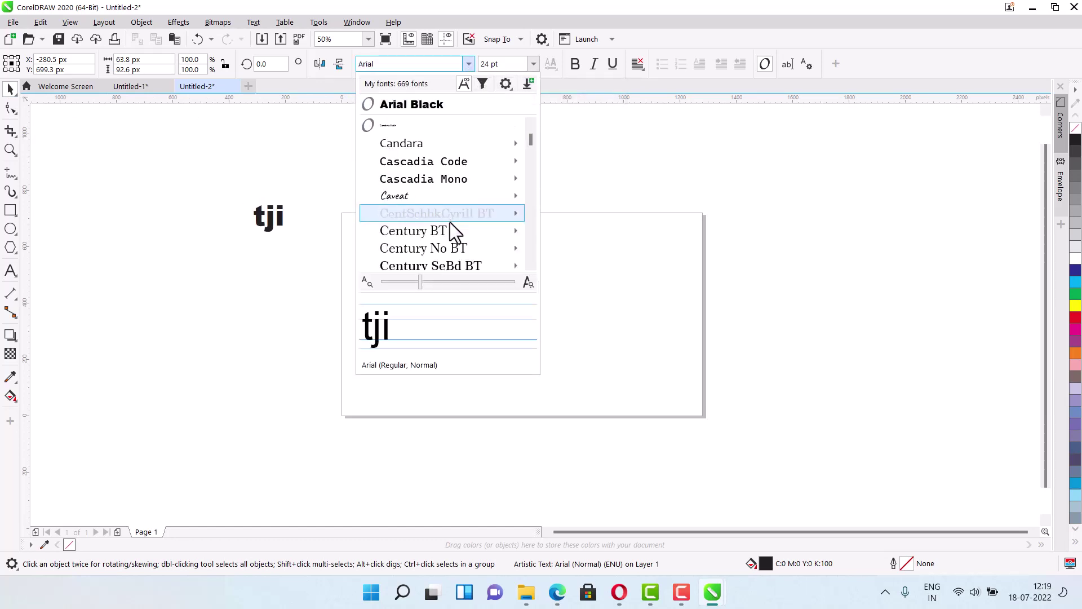
{"action": "scroll", "coordinate": [459, 231], "scroll_direction": "down", "scroll_amount": 3}
{"action": "scroll", "coordinate": [471, 241], "scroll_direction": "down", "scroll_amount": 8}
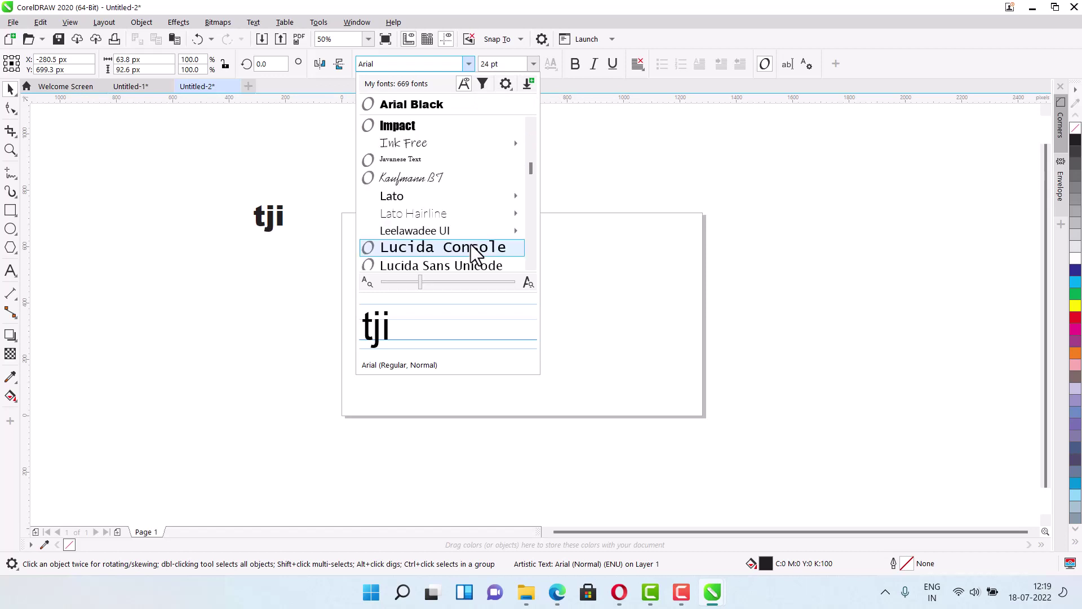
{"action": "scroll", "coordinate": [471, 249], "scroll_direction": "down", "scroll_amount": 6}
{"action": "mouse_move", "coordinate": [535, 228]}
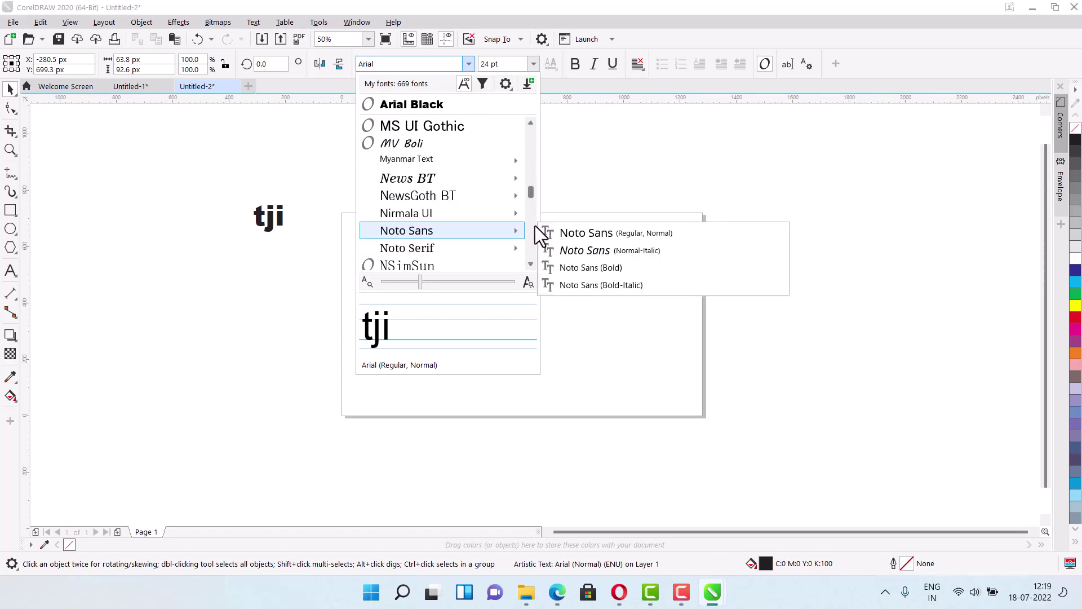
{"action": "scroll", "coordinate": [532, 192], "scroll_direction": "up", "scroll_amount": 3}
{"action": "scroll", "coordinate": [535, 234], "scroll_direction": "down", "scroll_amount": 20}
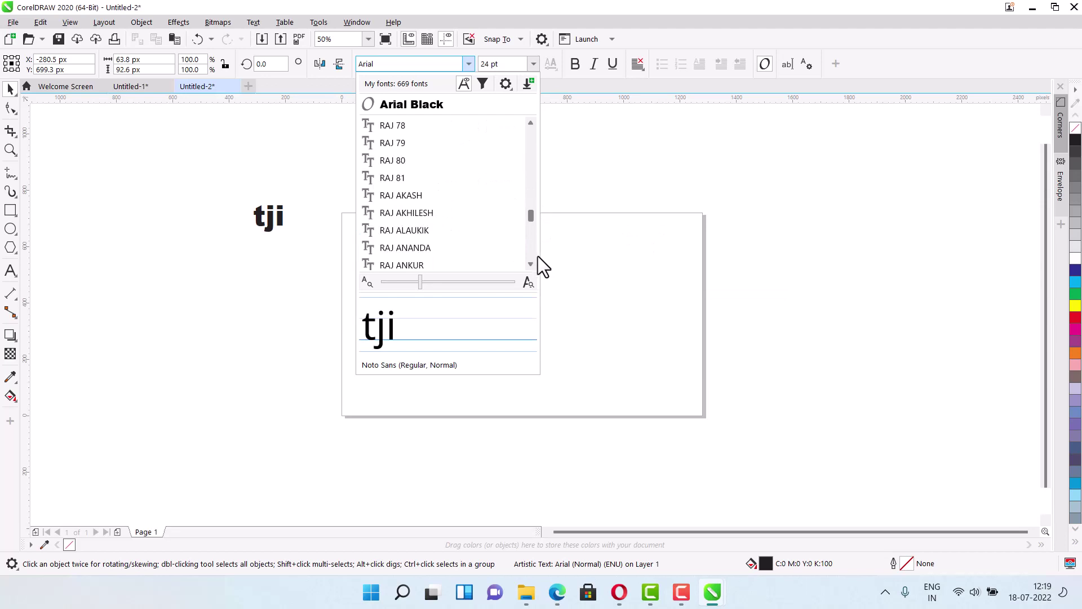
{"action": "scroll", "coordinate": [536, 265], "scroll_direction": "down", "scroll_amount": 15}
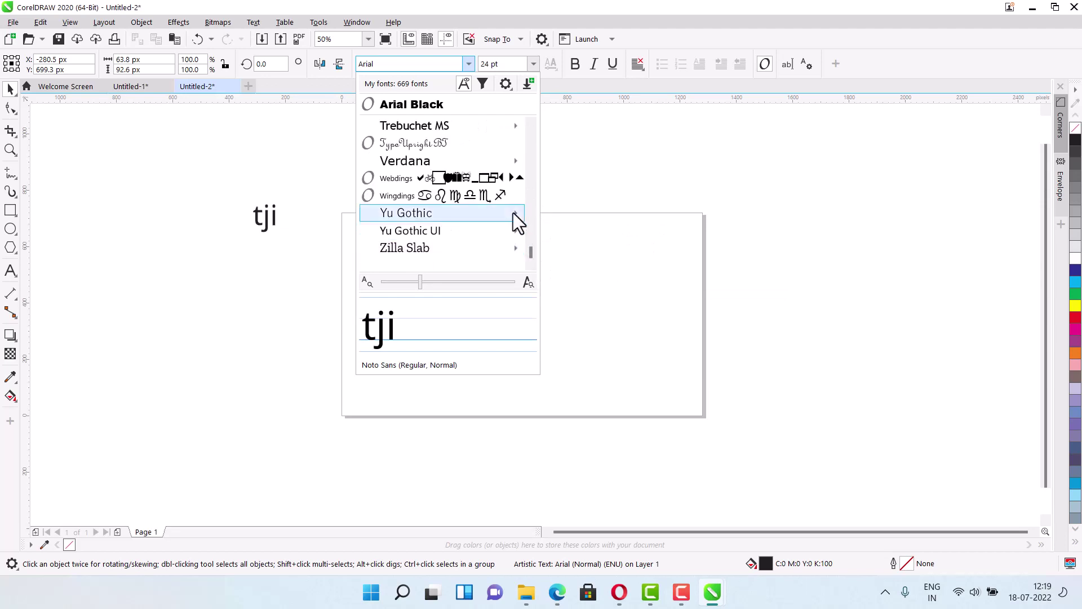
{"action": "scroll", "coordinate": [514, 220], "scroll_direction": "up", "scroll_amount": 2}
{"action": "scroll", "coordinate": [468, 183], "scroll_direction": "up", "scroll_amount": 1}
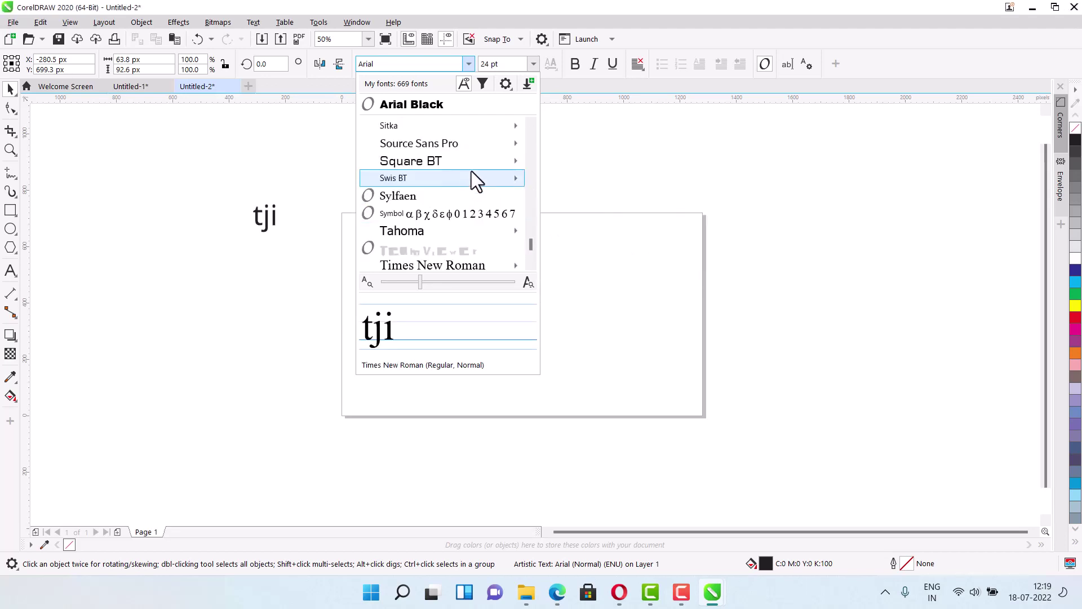
{"action": "scroll", "coordinate": [471, 172], "scroll_direction": "up", "scroll_amount": 6}
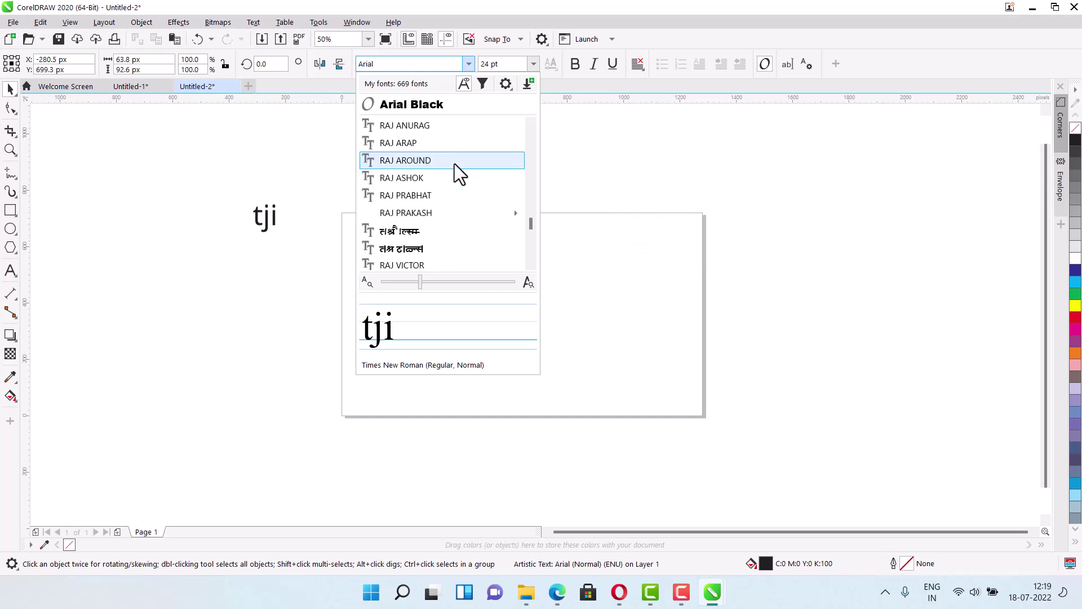
{"action": "scroll", "coordinate": [454, 164], "scroll_direction": "up", "scroll_amount": 3}
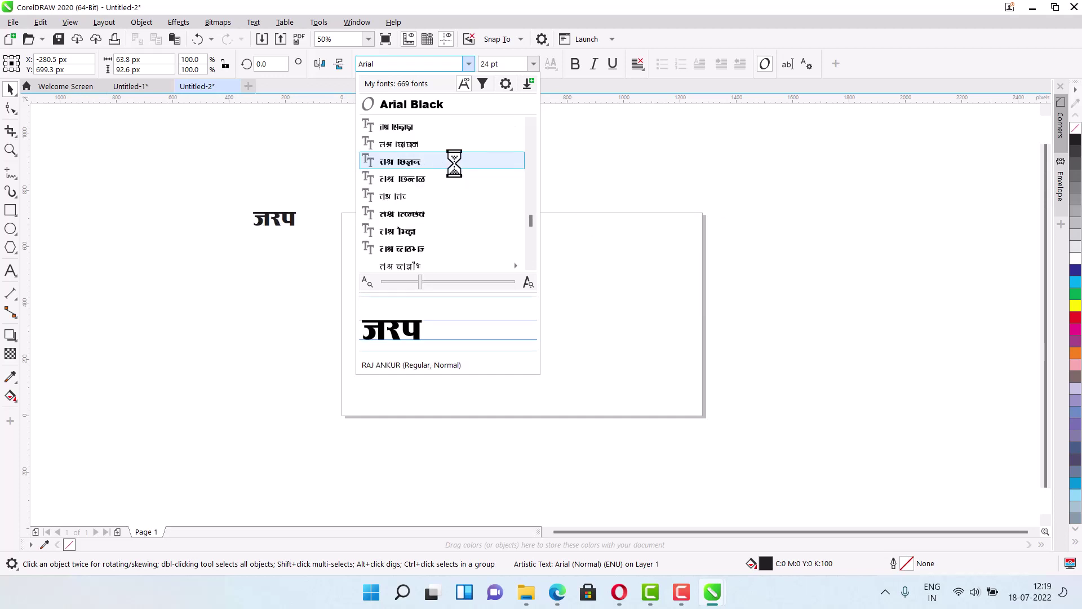
{"action": "scroll", "coordinate": [454, 164], "scroll_direction": "up", "scroll_amount": 4}
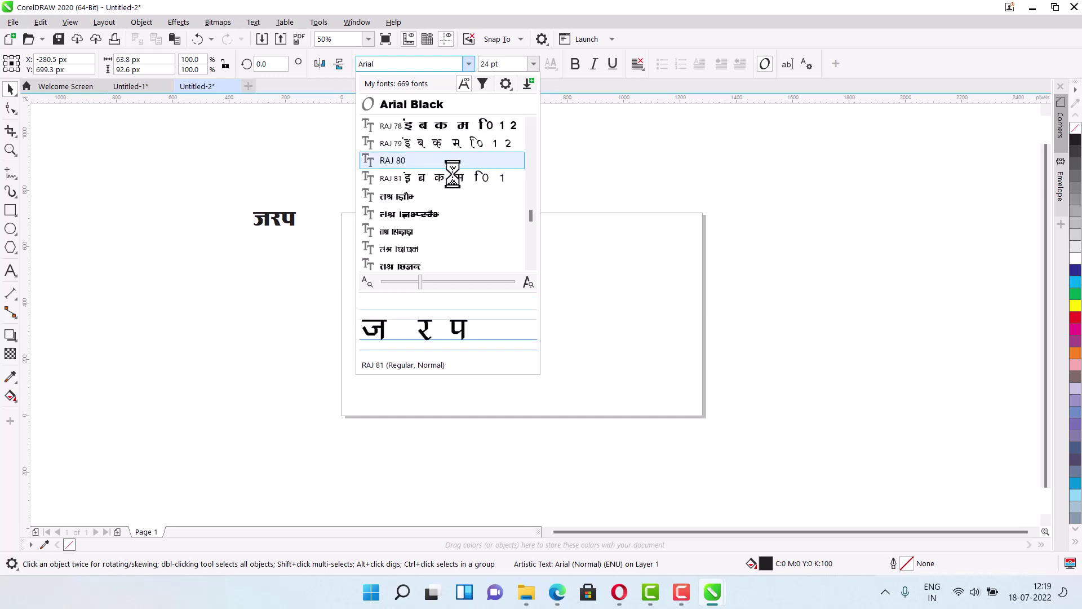
{"action": "left_click", "coordinate": [414, 179]}
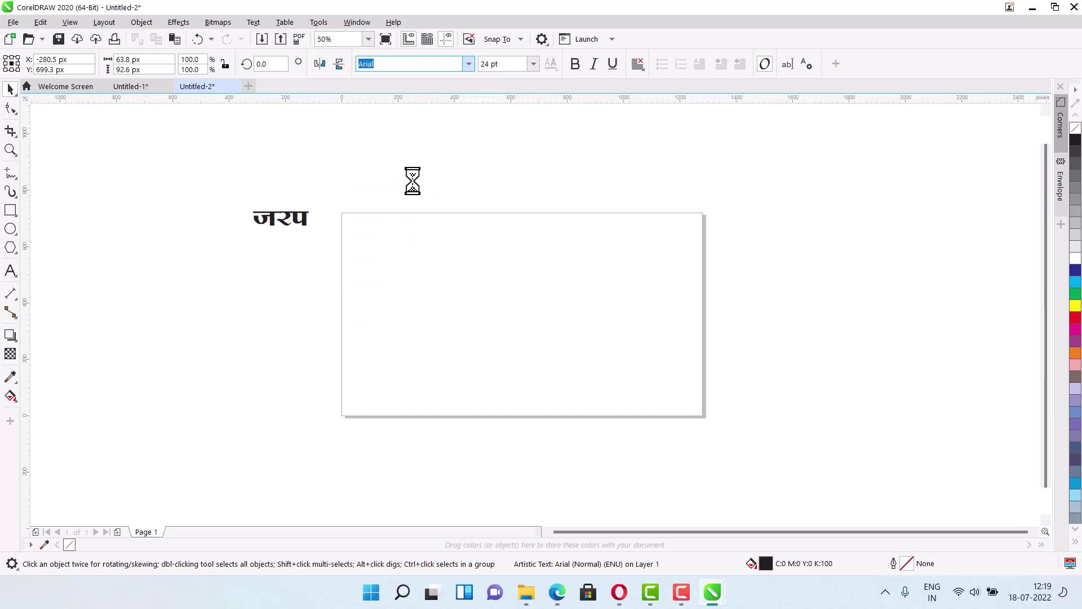
- Scale the जरप text up to about 59 pt and retype it as 'तवरी व'
{"action": "left_click", "coordinate": [303, 237]}
{"action": "left_click_drag", "start_coordinate": [313, 228], "coordinate": [394, 280]}
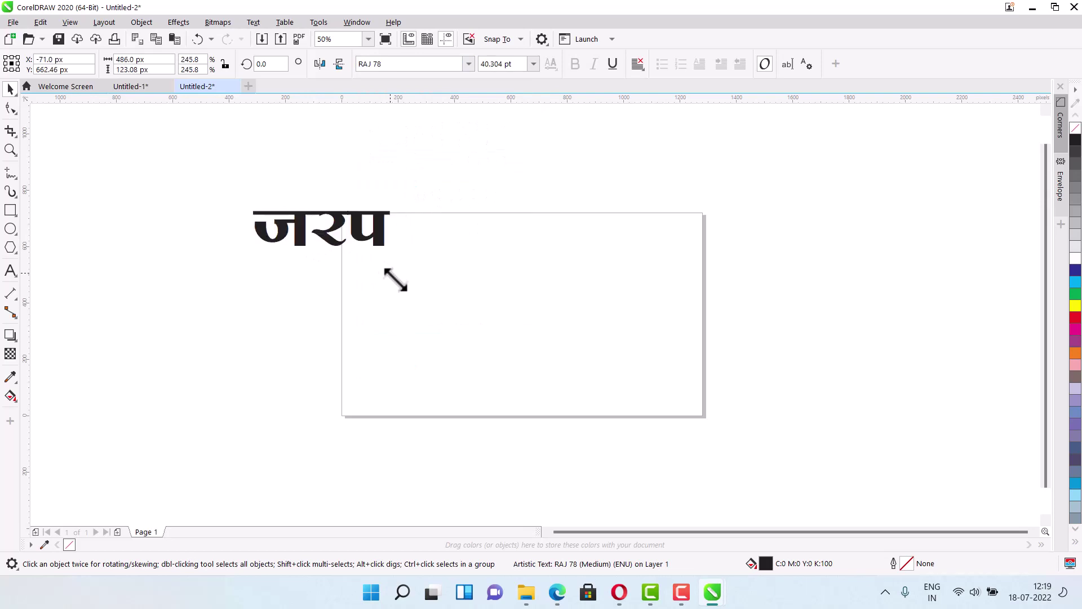
{"action": "left_click", "coordinate": [9, 275]}
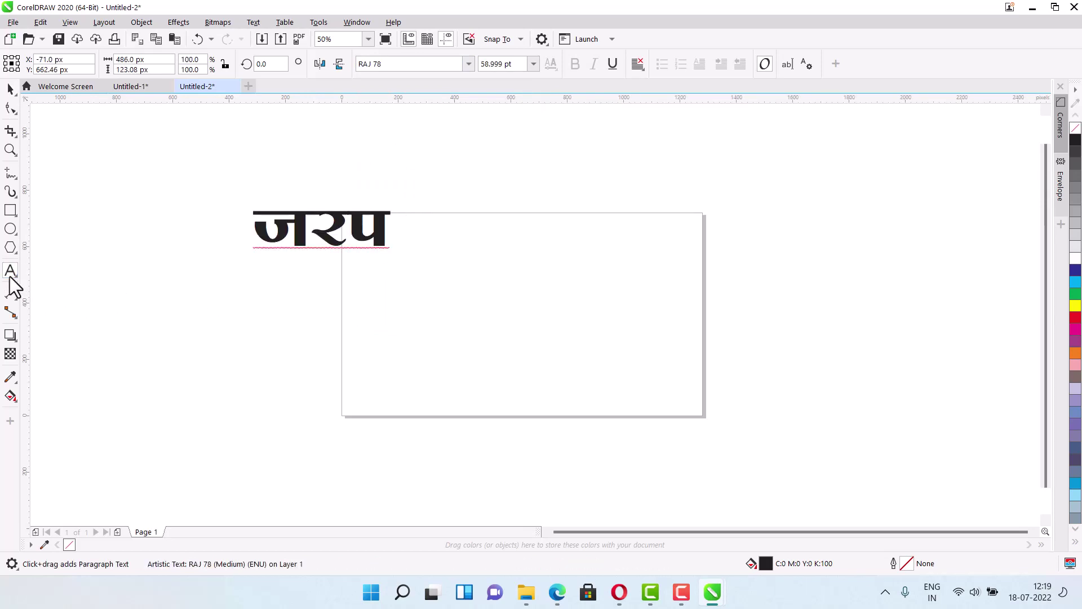
{"action": "type", "text": "तवरी व"}
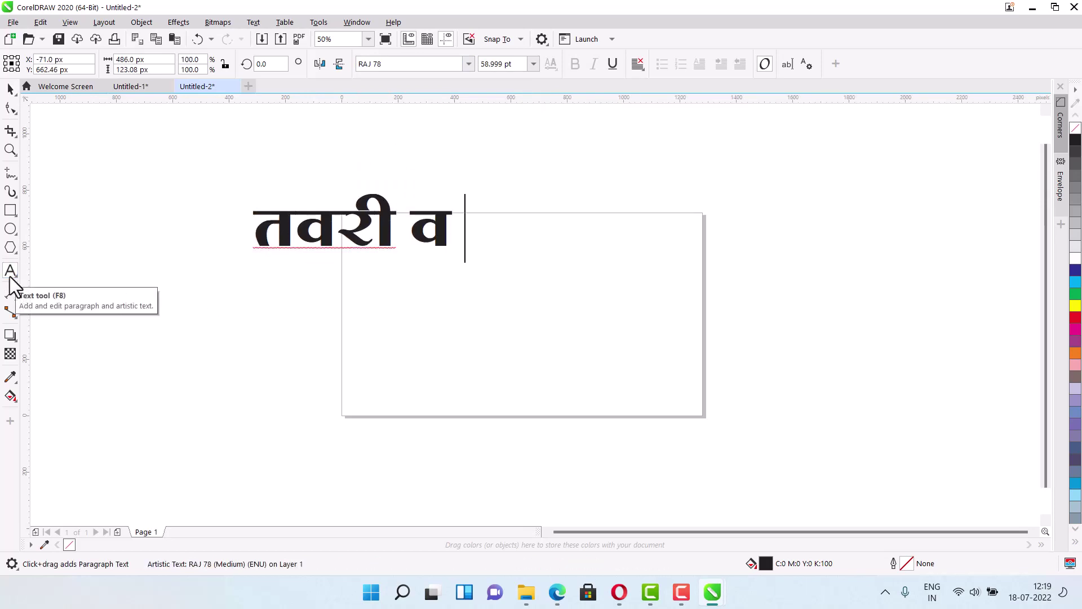